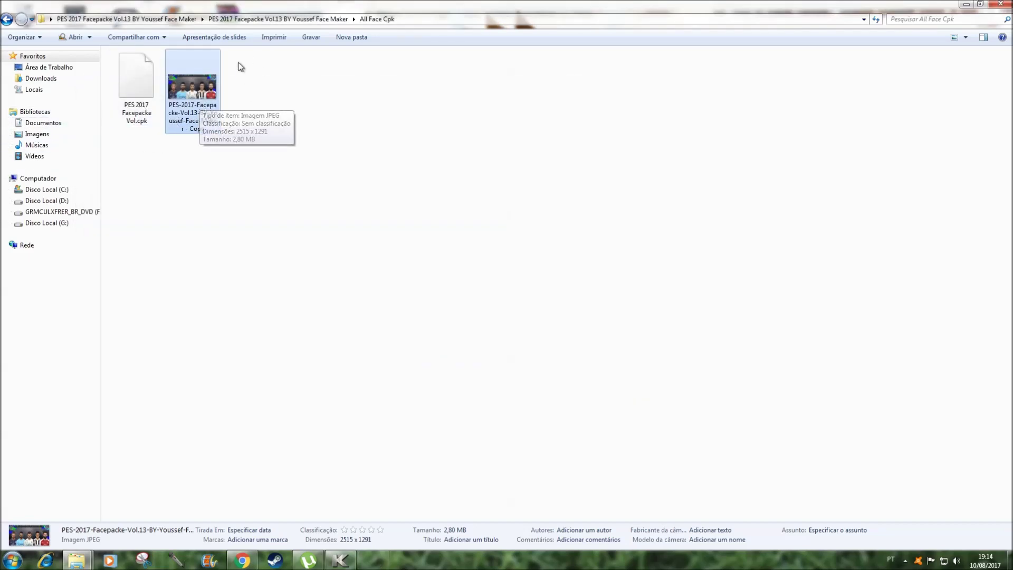
- Copy PES 2017 Facepacke Vol.cpk from the All Face Cpk folder into the game's download folder
click(139, 80)
right_click(136, 80)
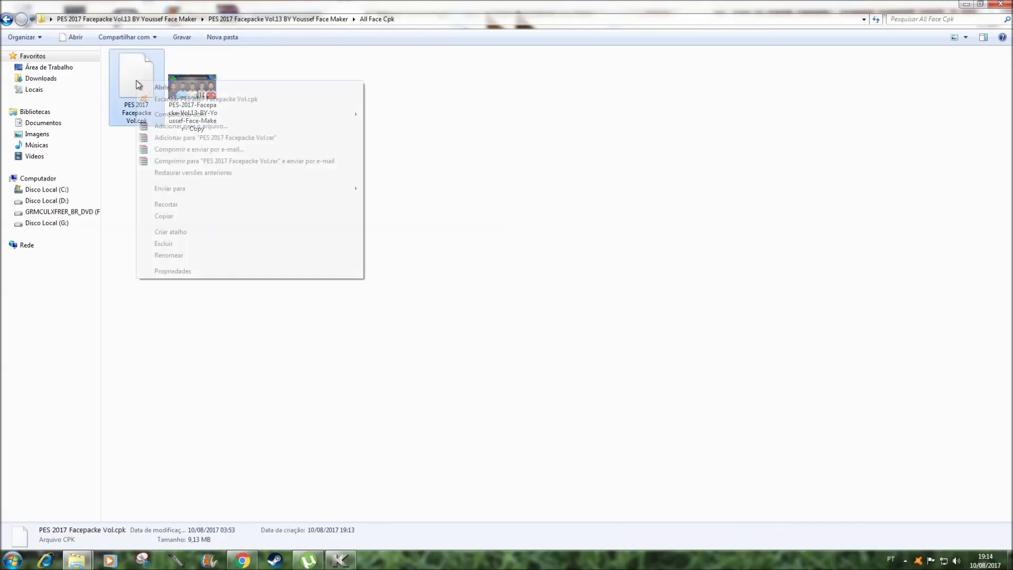
click(175, 215)
click(78, 560)
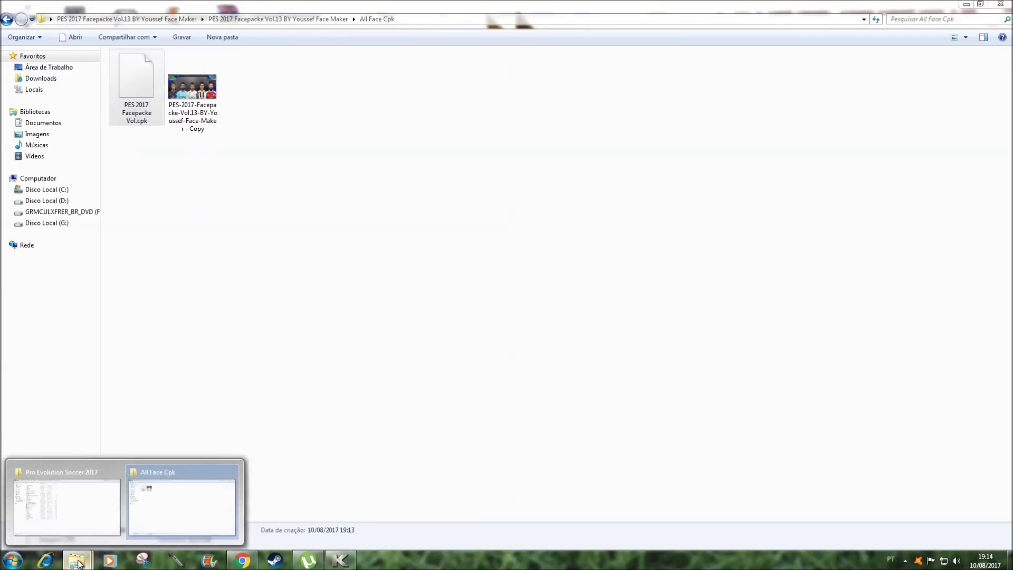
click(66, 501)
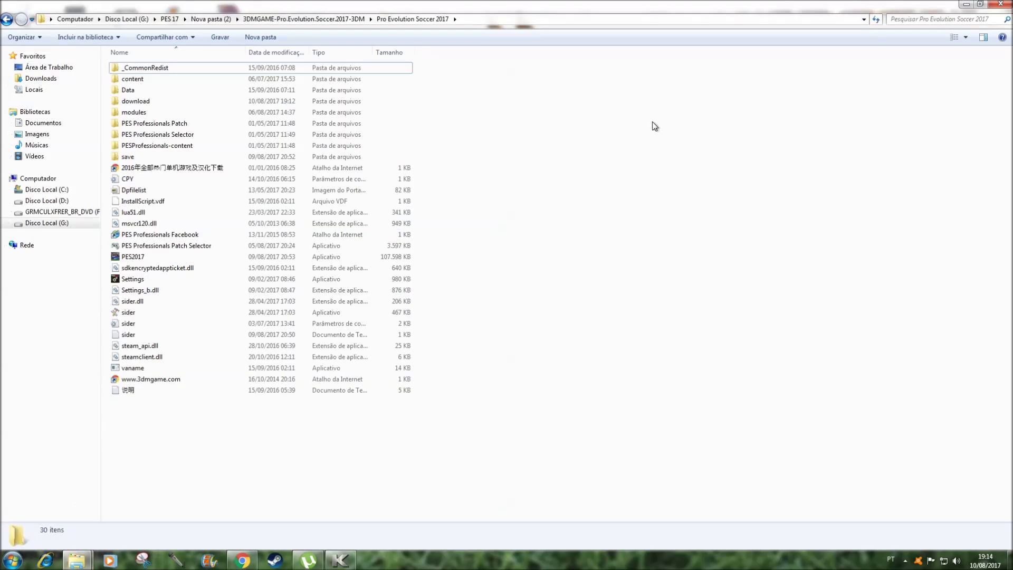
double_click(128, 103)
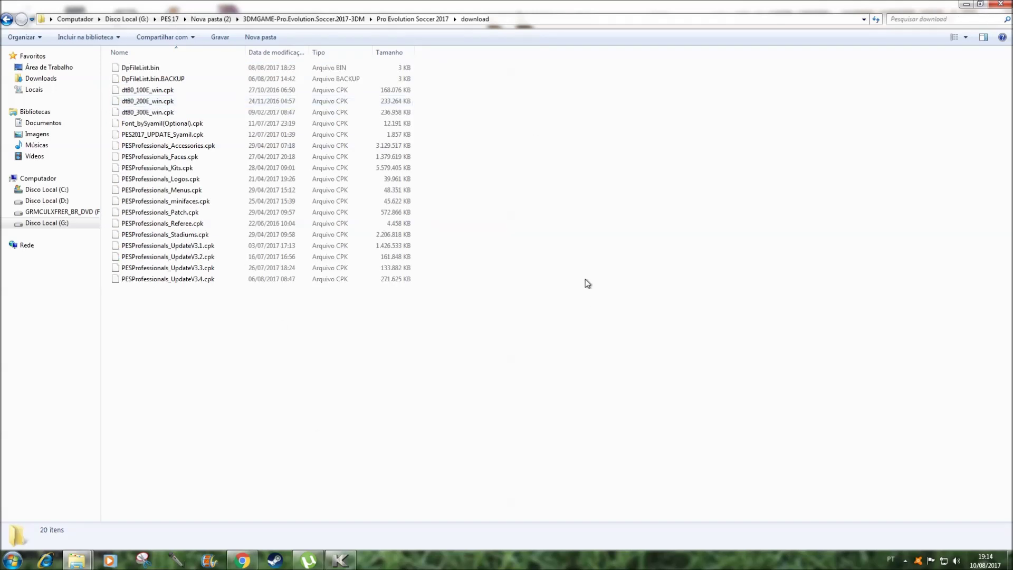
right_click(572, 228)
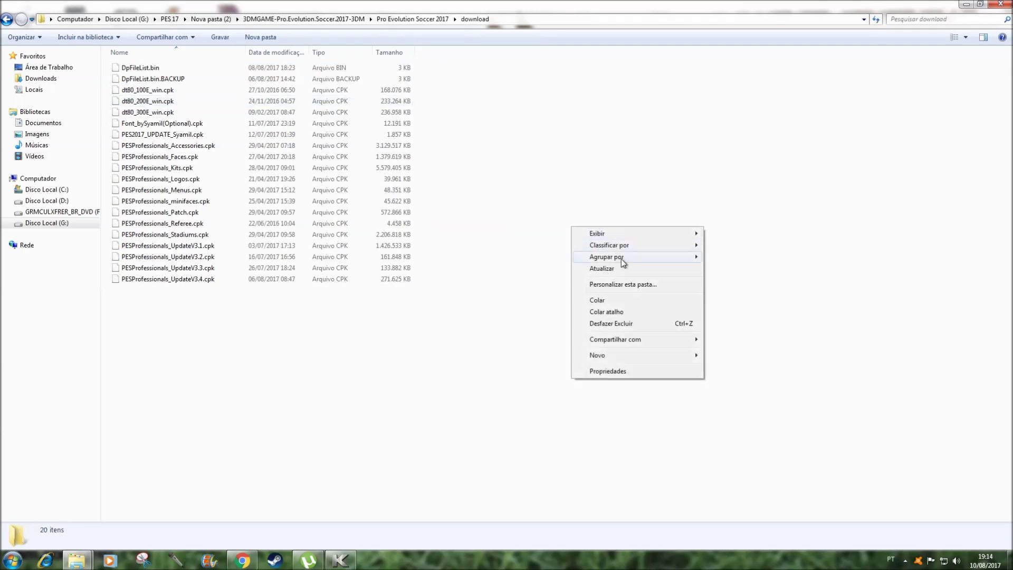
click(599, 300)
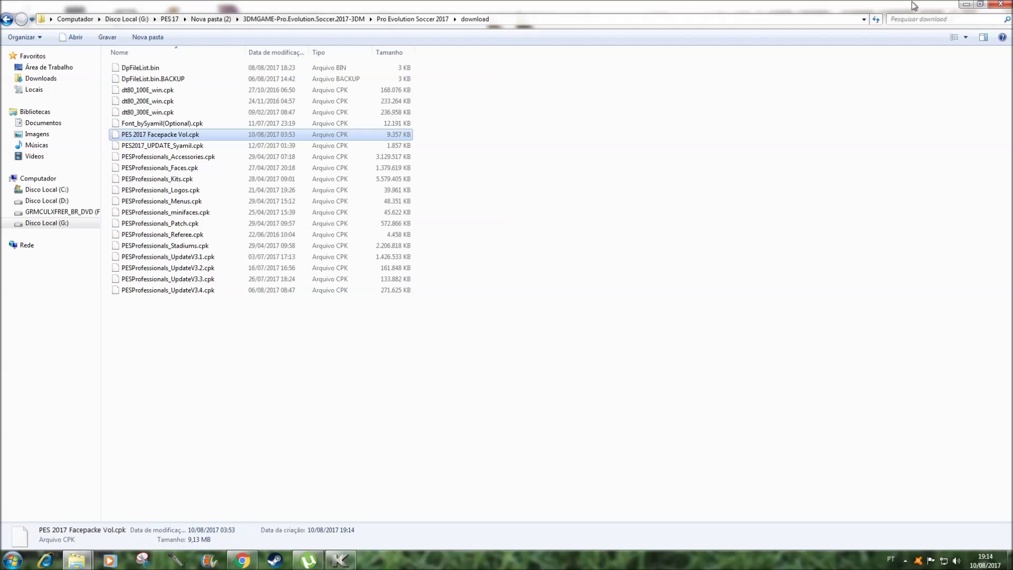
- Return to the face pack and open the Agüero folder inside All Face in folder
click(75, 564)
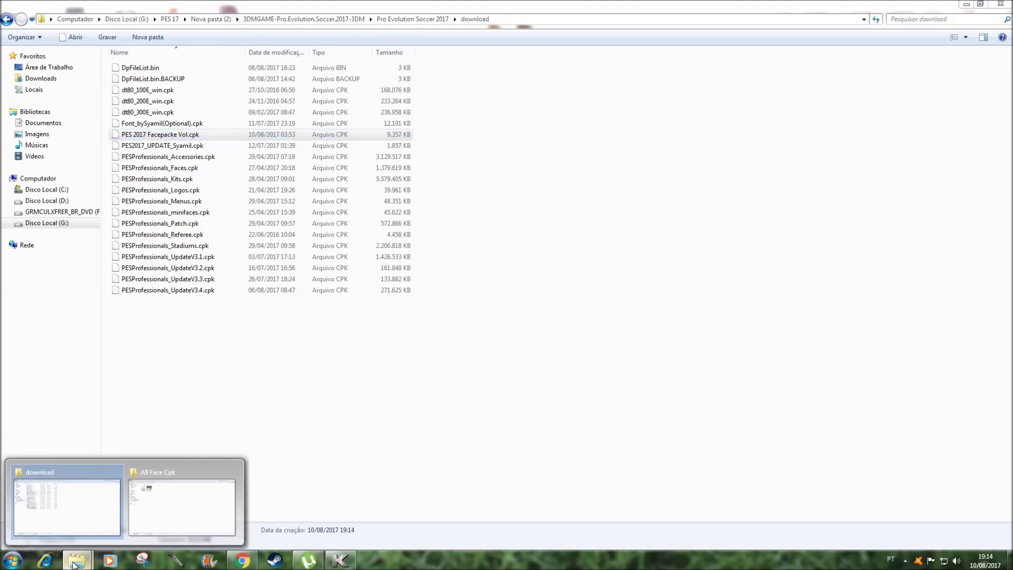
click(192, 510)
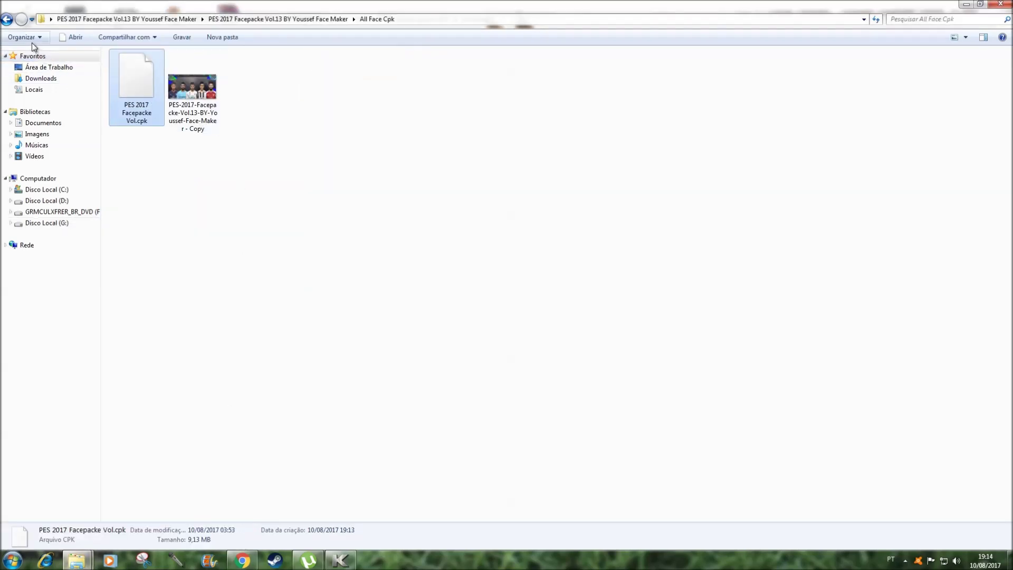
click(7, 19)
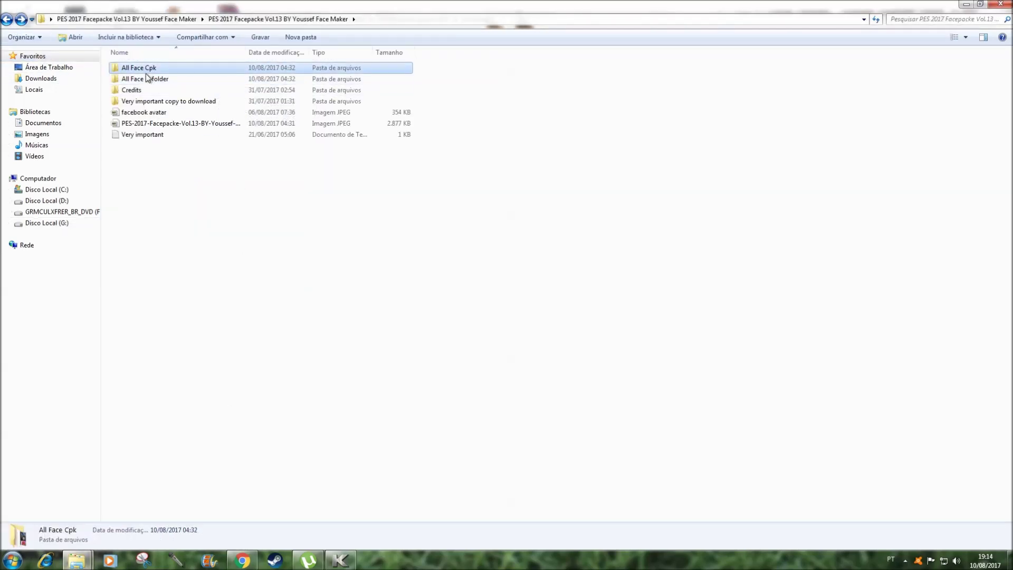
double_click(140, 80)
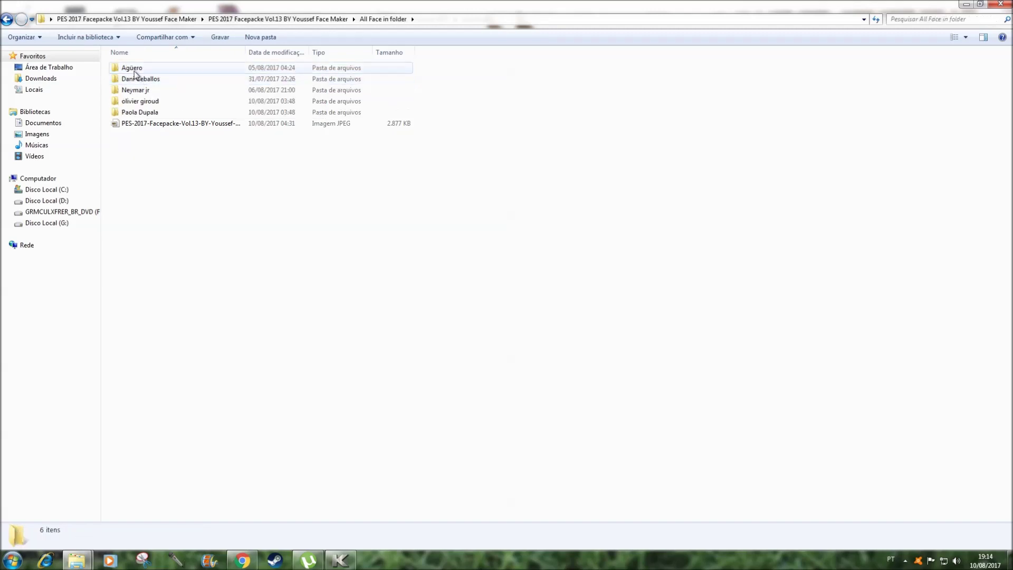
double_click(131, 68)
click(131, 68)
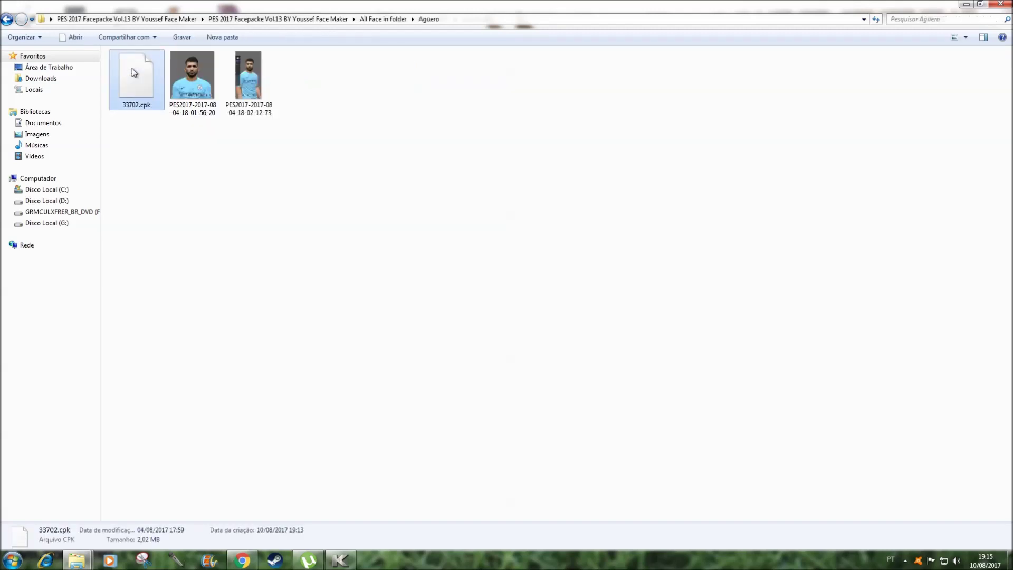
- Bring up the game's download folder as a smaller floating window over the Agüero folder
mouse_move(77, 560)
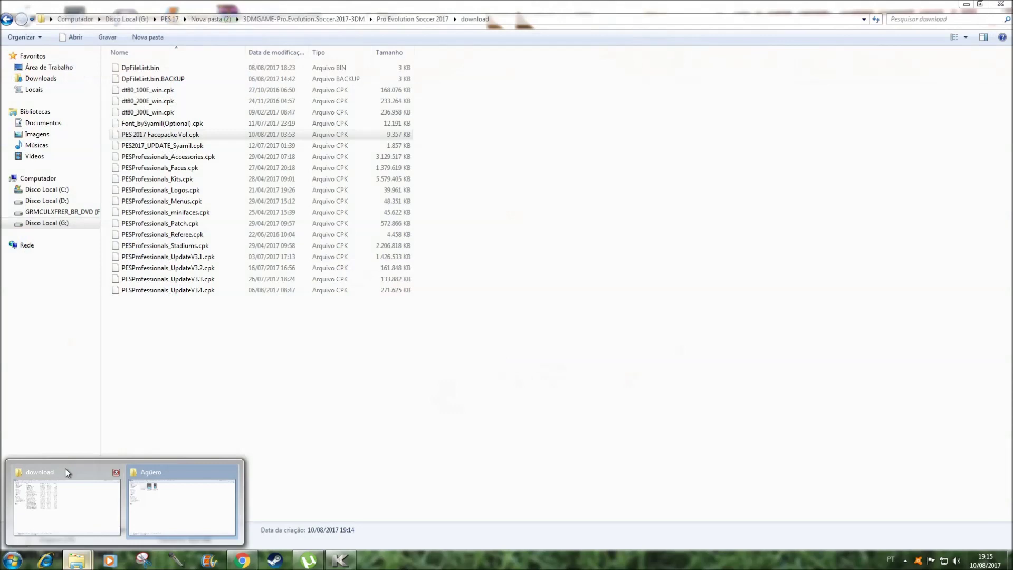
click(65, 467)
drag(390, 6, 678, 104)
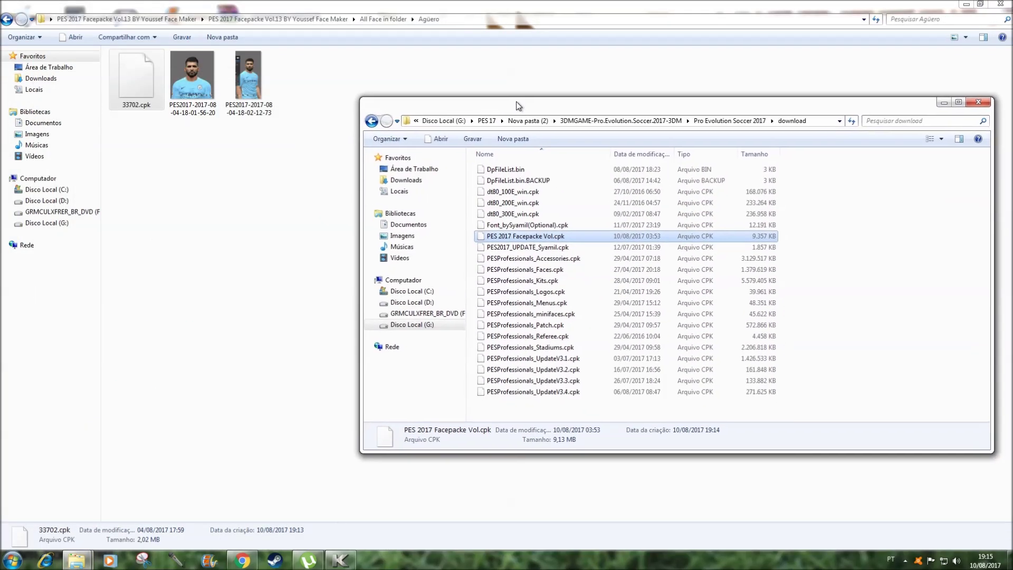
- Copy 33702.cpk from the Agüero folder into the game's download folder
click(135, 70)
right_click(136, 72)
click(158, 116)
mouse_move(77, 560)
click(74, 515)
right_click(807, 238)
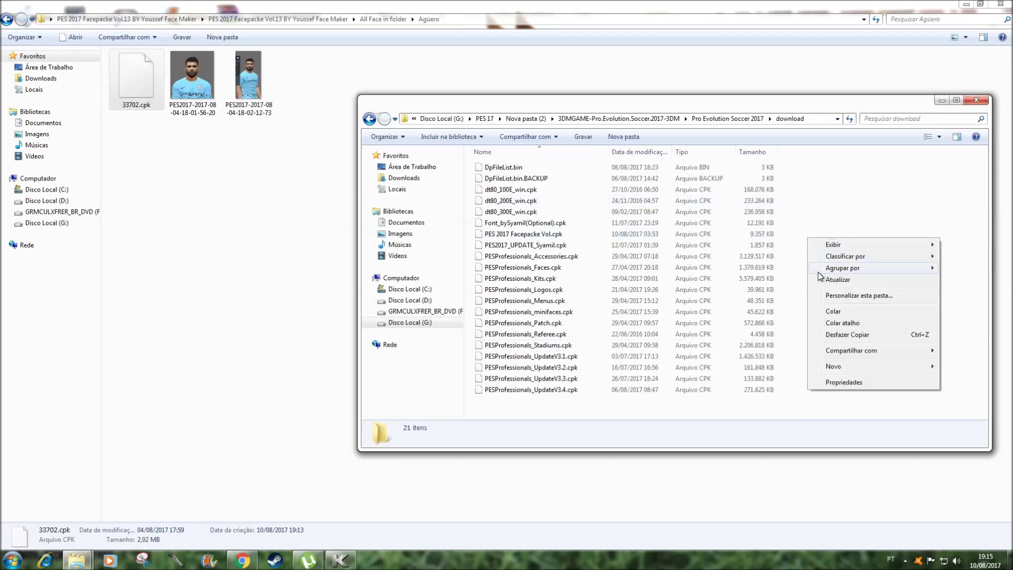
click(833, 313)
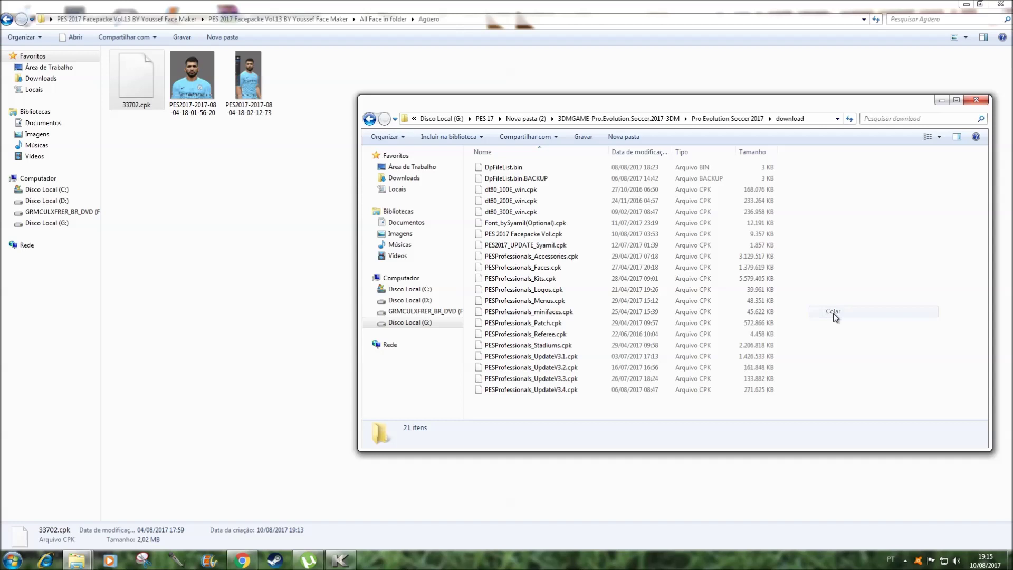
- Copy 104710.cpk from the Dani Ceballos face folder into the game's download folder
click(7, 22)
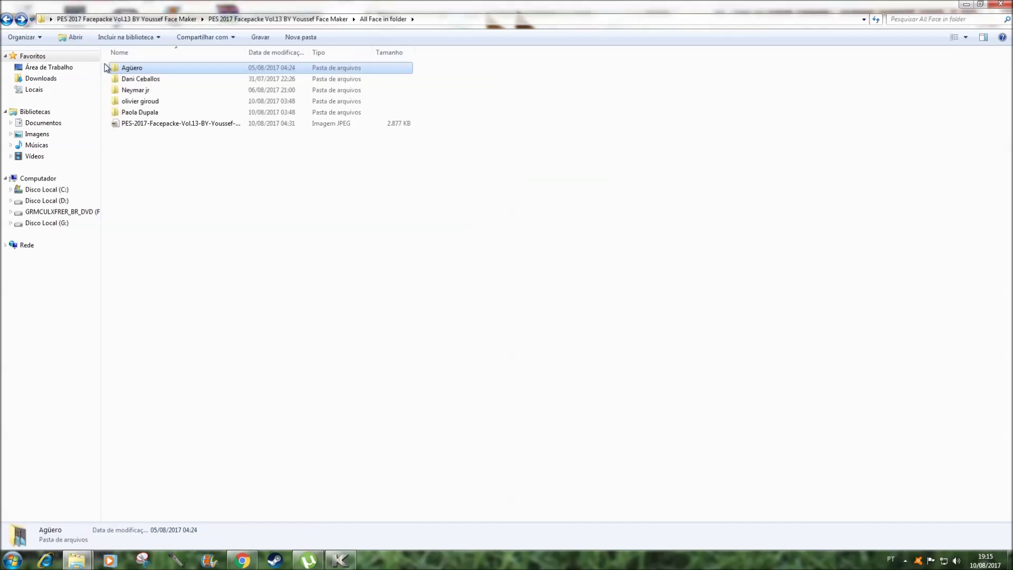
double_click(140, 80)
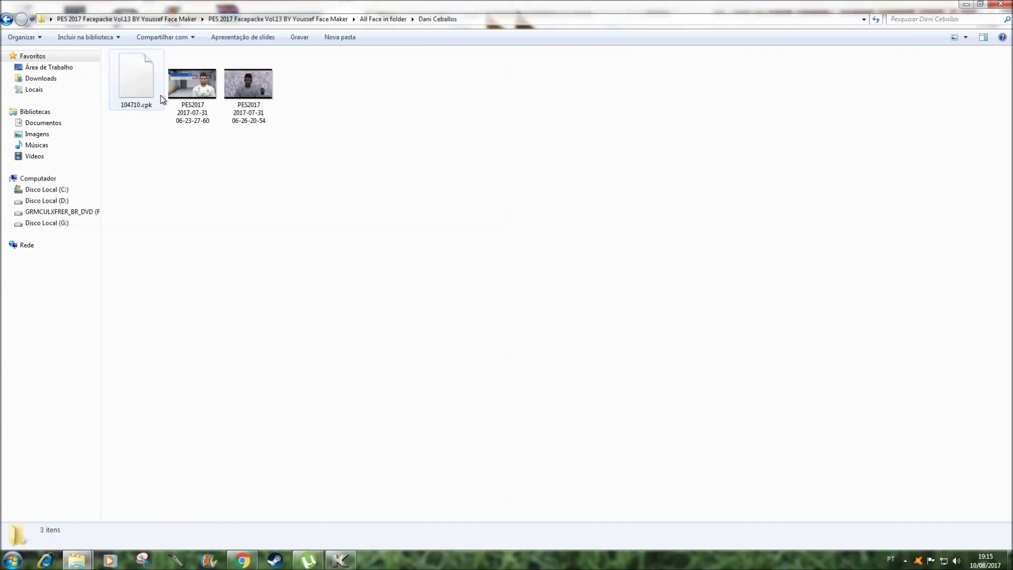
right_click(133, 88)
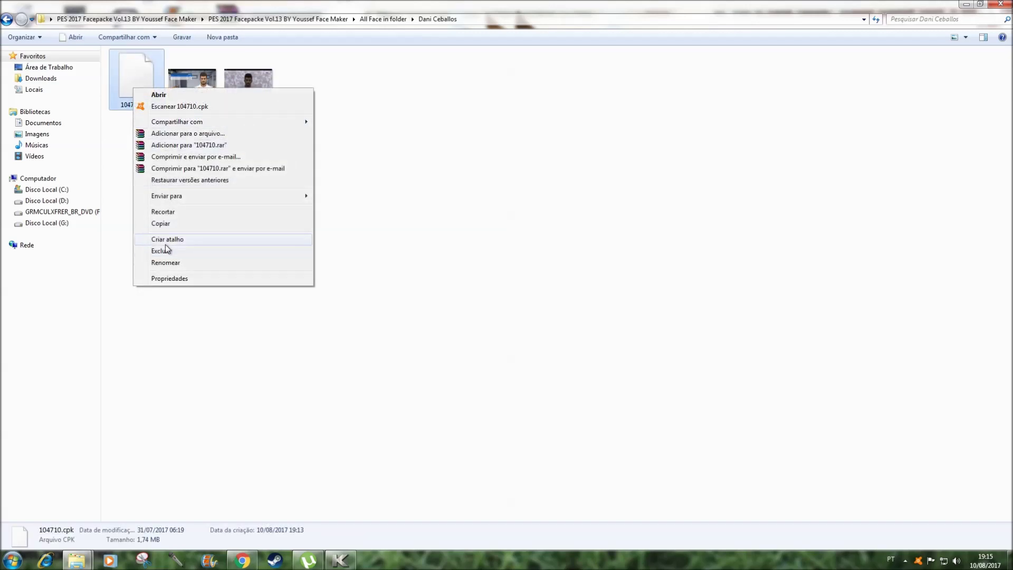
click(163, 224)
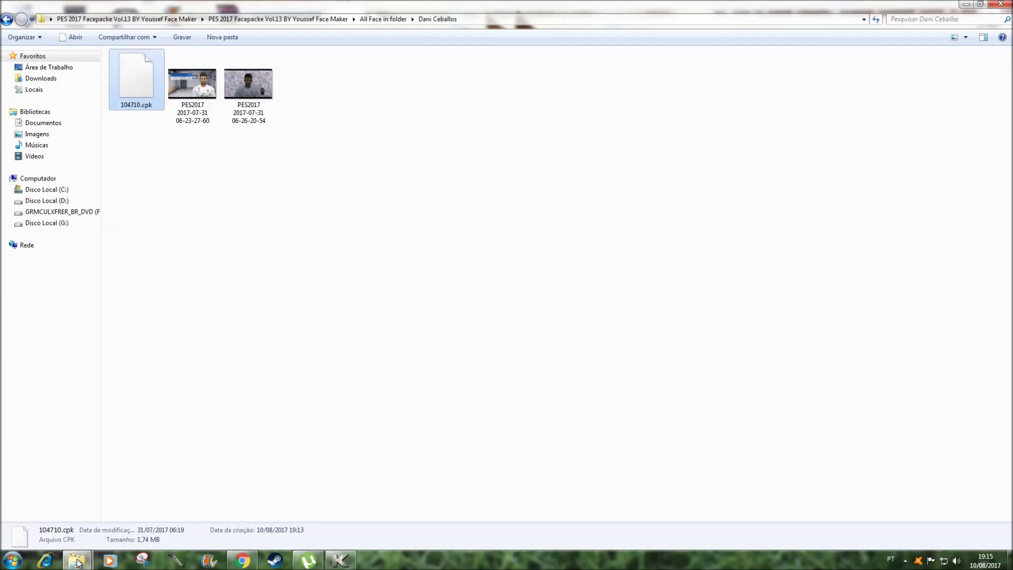
mouse_move(76, 558)
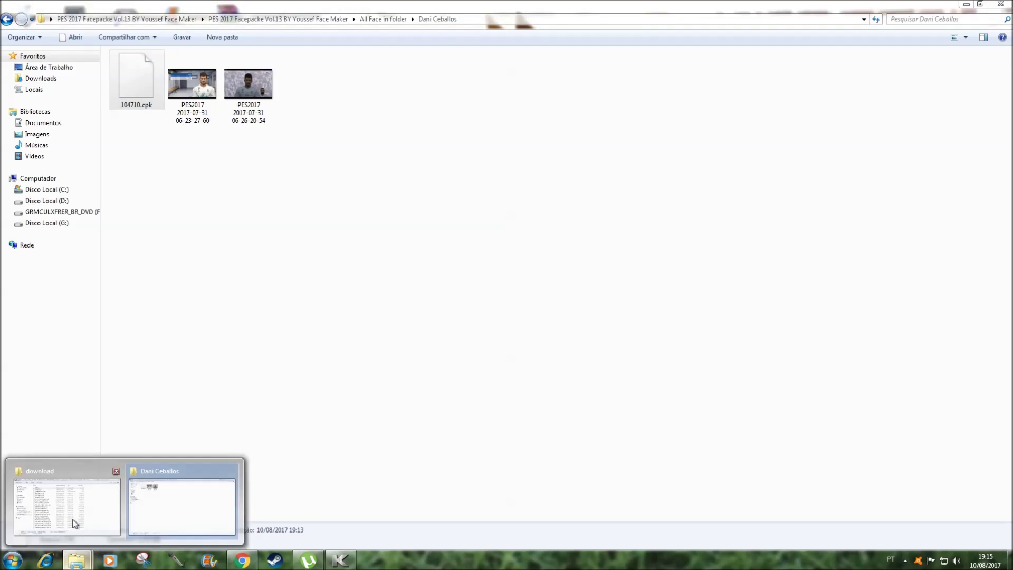
click(74, 515)
right_click(878, 216)
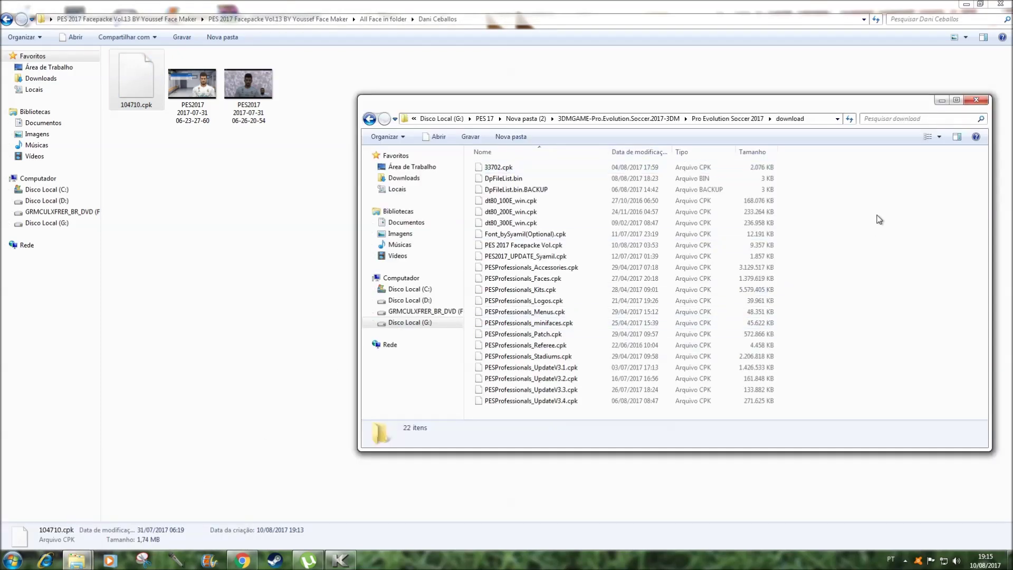
click(902, 288)
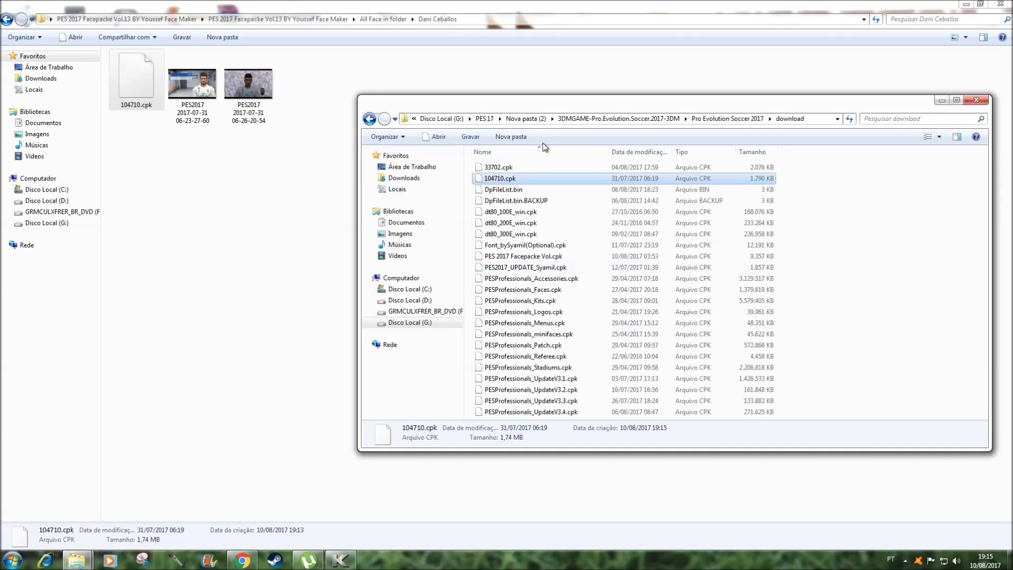
- Copy 40352.cpk from the Neymar jr face folder into the game's download folder
click(181, 202)
click(6, 19)
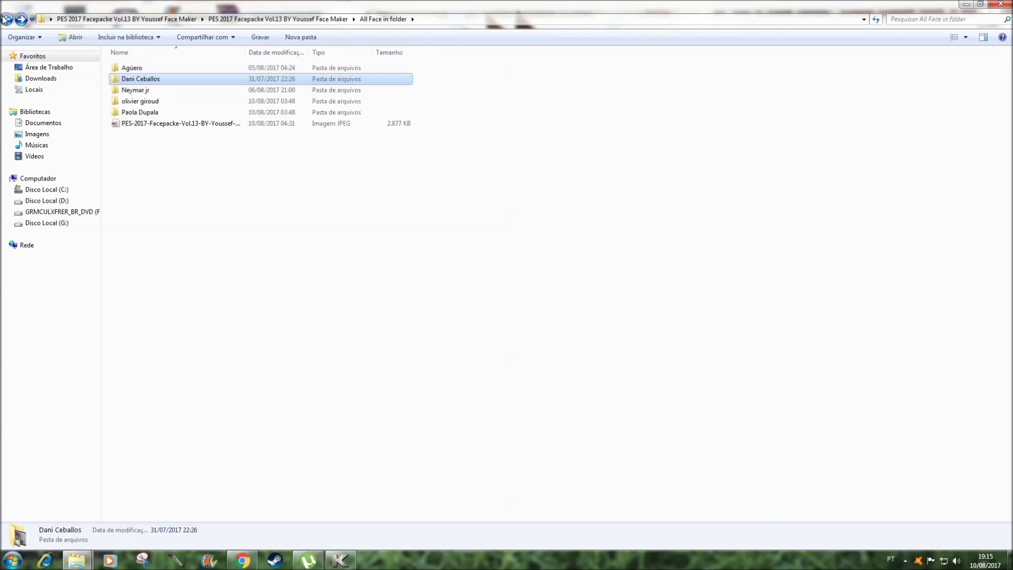
double_click(142, 90)
right_click(132, 87)
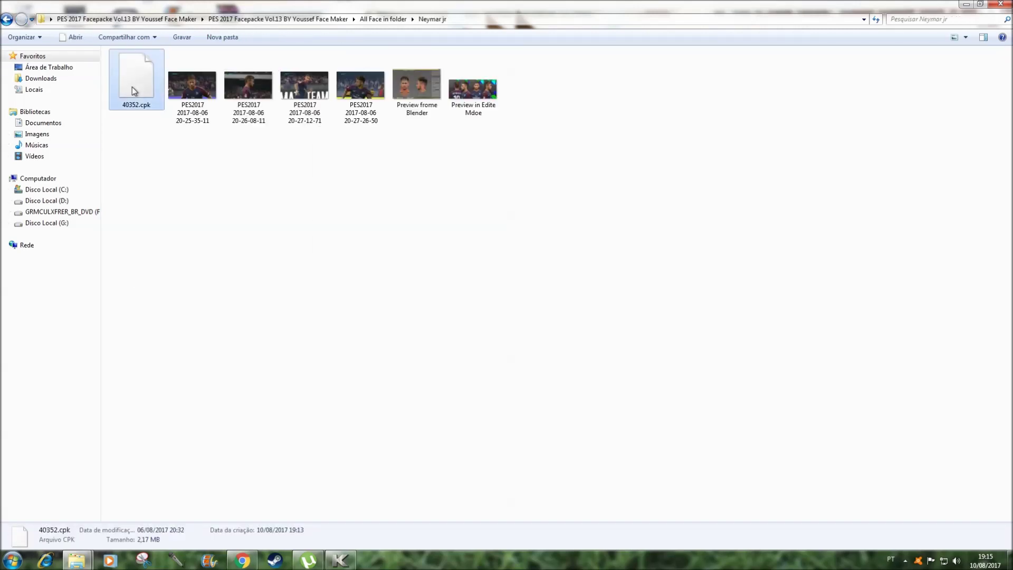
click(162, 224)
mouse_move(76, 559)
click(79, 514)
right_click(827, 274)
click(851, 345)
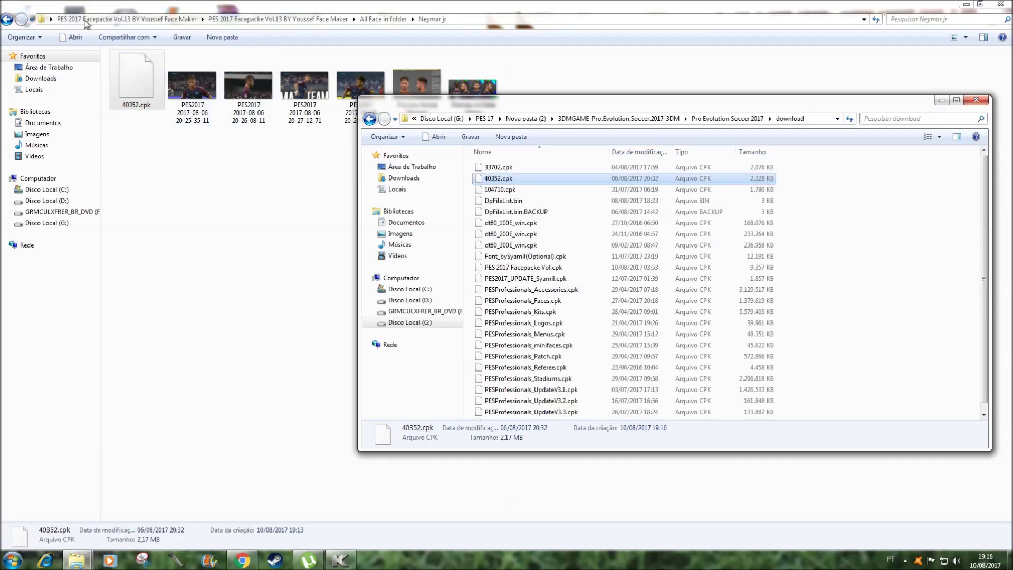
- Copy 38627.cpk from the olivier giroud face folder into the game's download folder
click(8, 20)
double_click(138, 102)
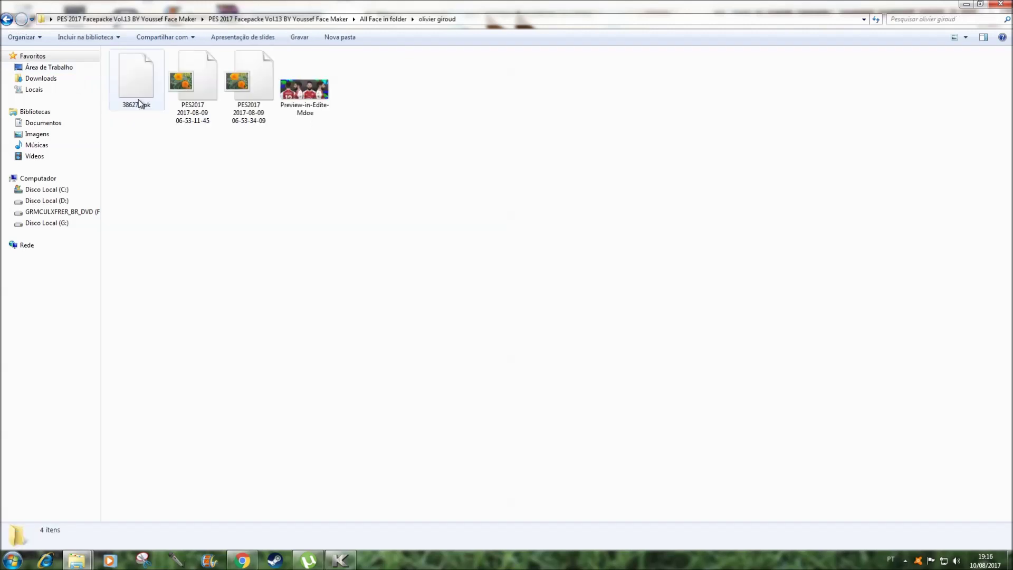
right_click(140, 79)
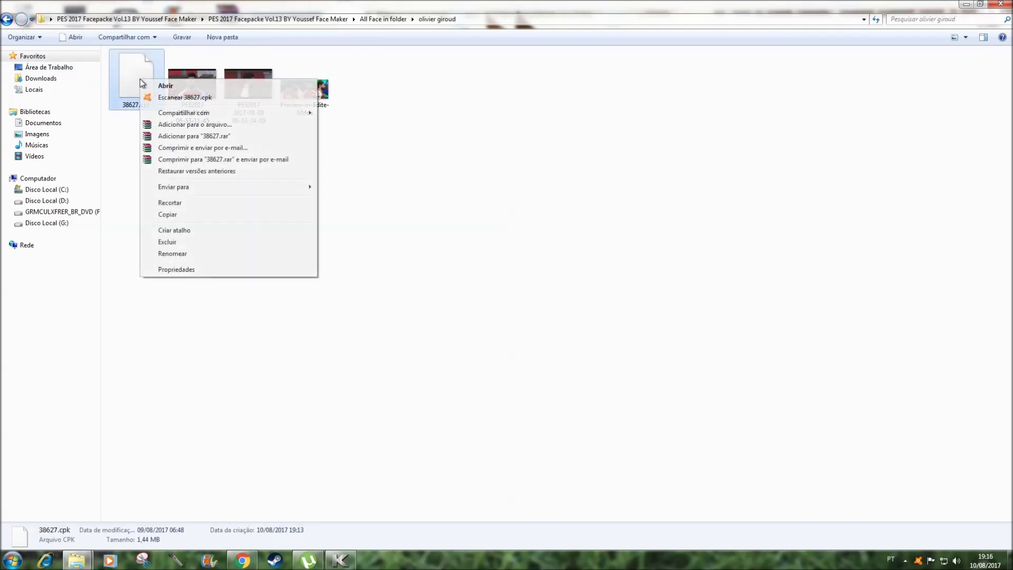
click(170, 217)
mouse_move(77, 559)
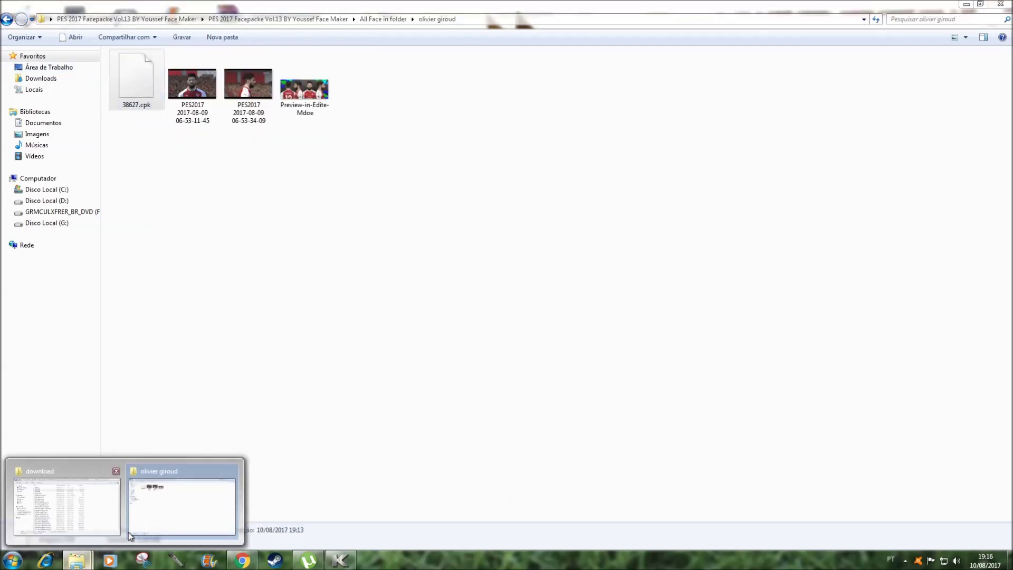
click(97, 501)
right_click(873, 223)
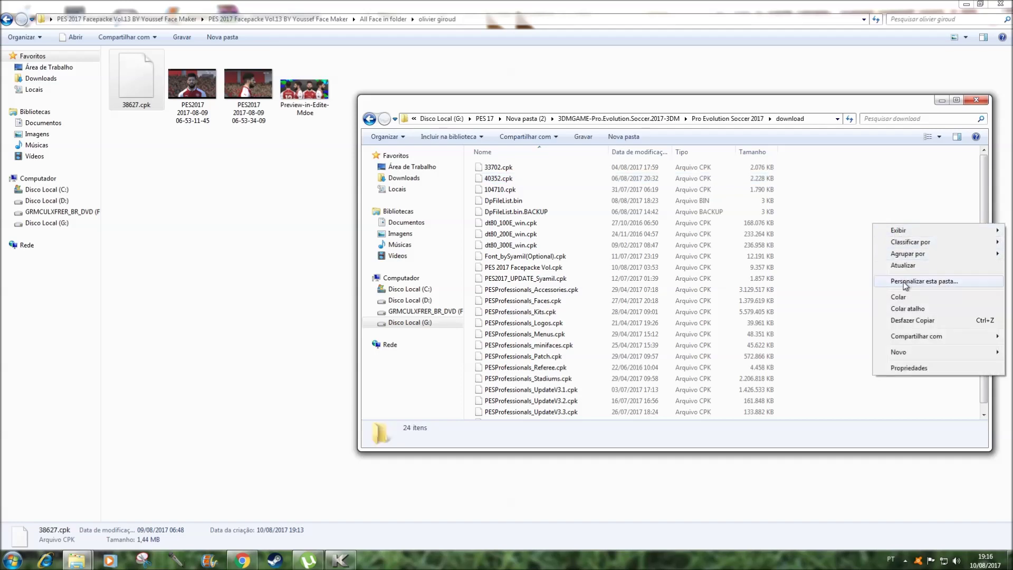
click(904, 297)
- Copy 47179.cpk from the Paola Dupala face folder into the game's download folder
click(6, 18)
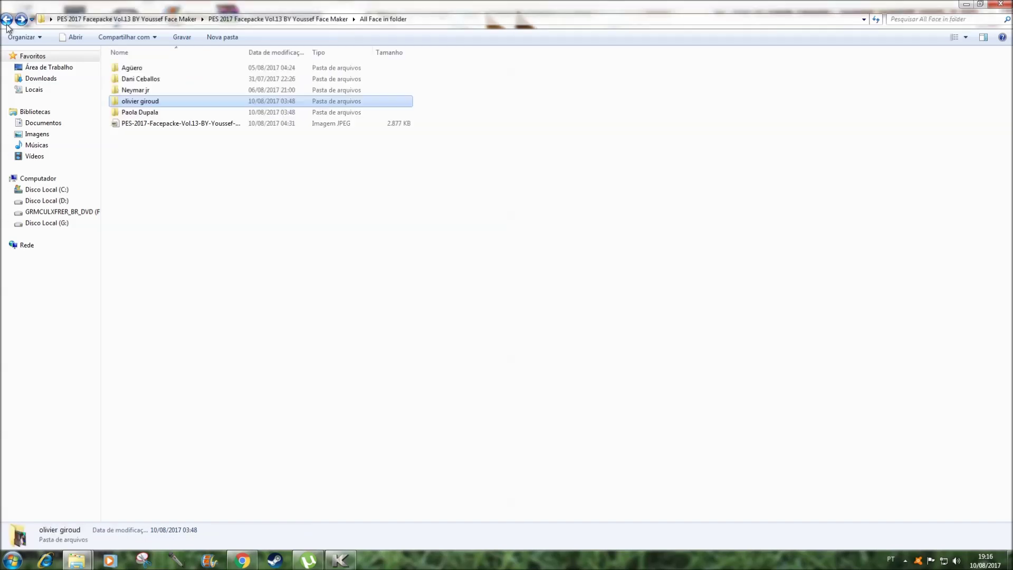
double_click(136, 112)
right_click(137, 84)
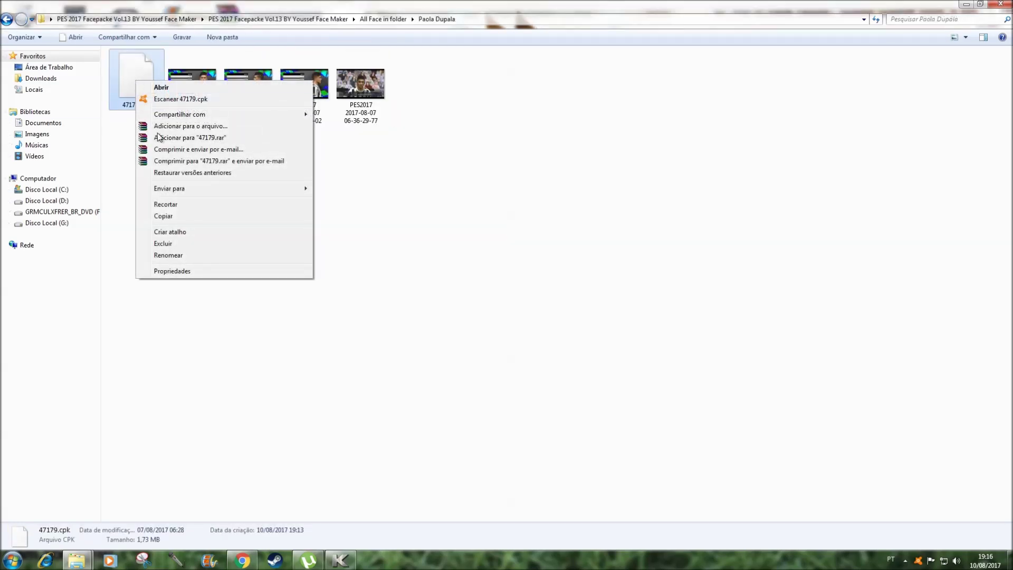
click(169, 218)
mouse_move(77, 560)
click(102, 511)
right_click(929, 235)
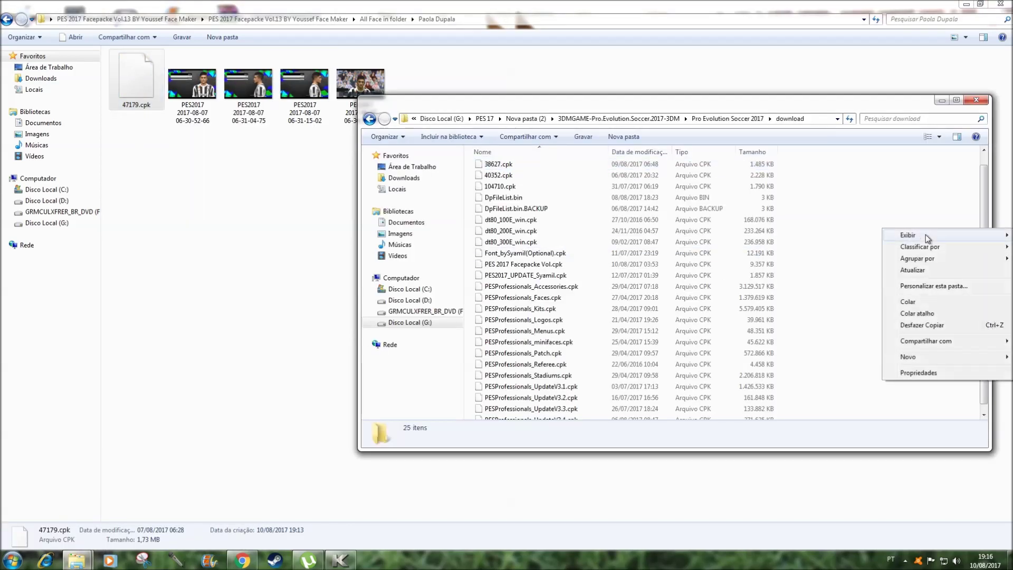
click(917, 304)
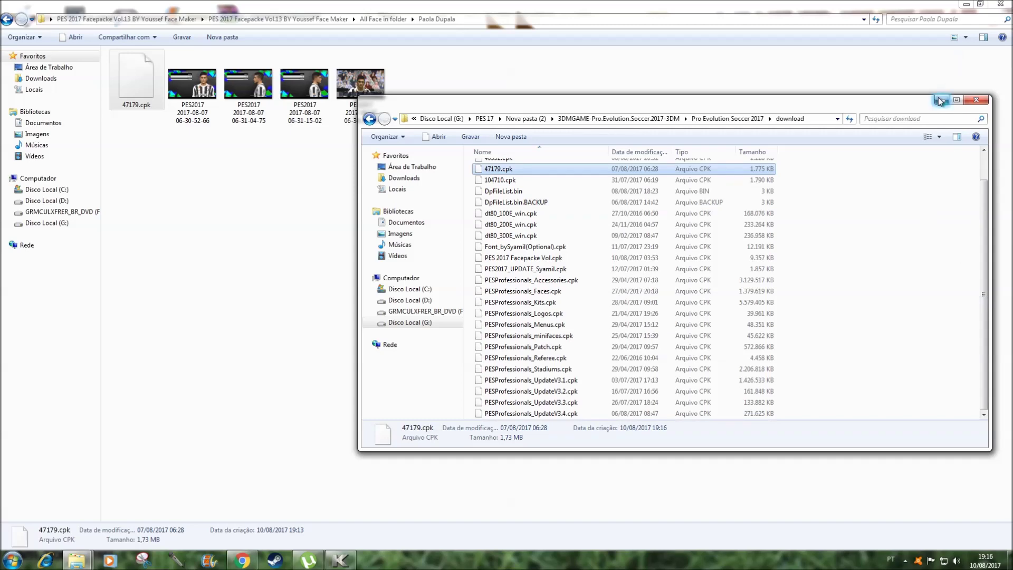
- Minimize the face pack window and move the DpFileList Generator folder to a free spot on the desktop
click(966, 4)
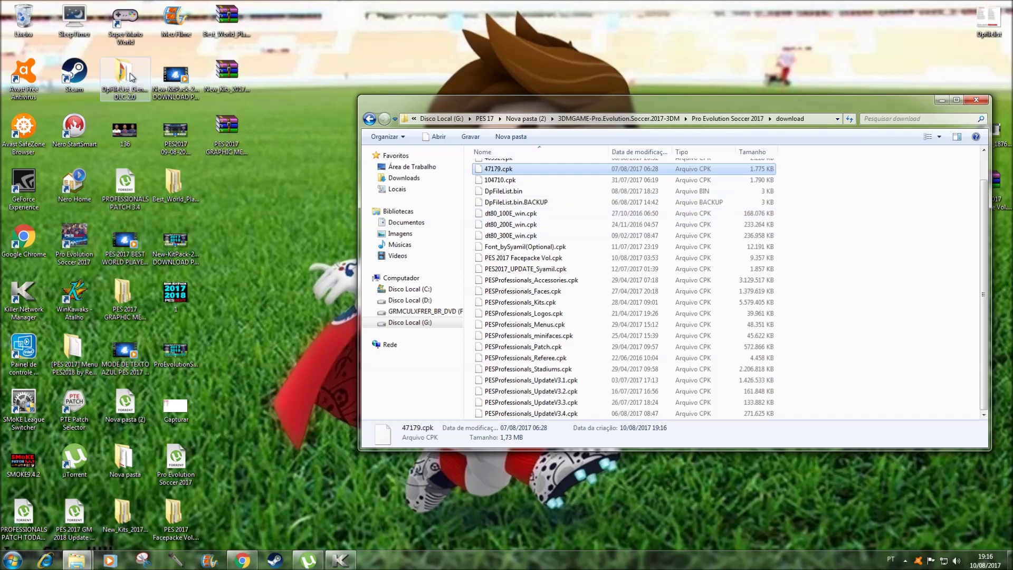
drag(126, 77, 233, 209)
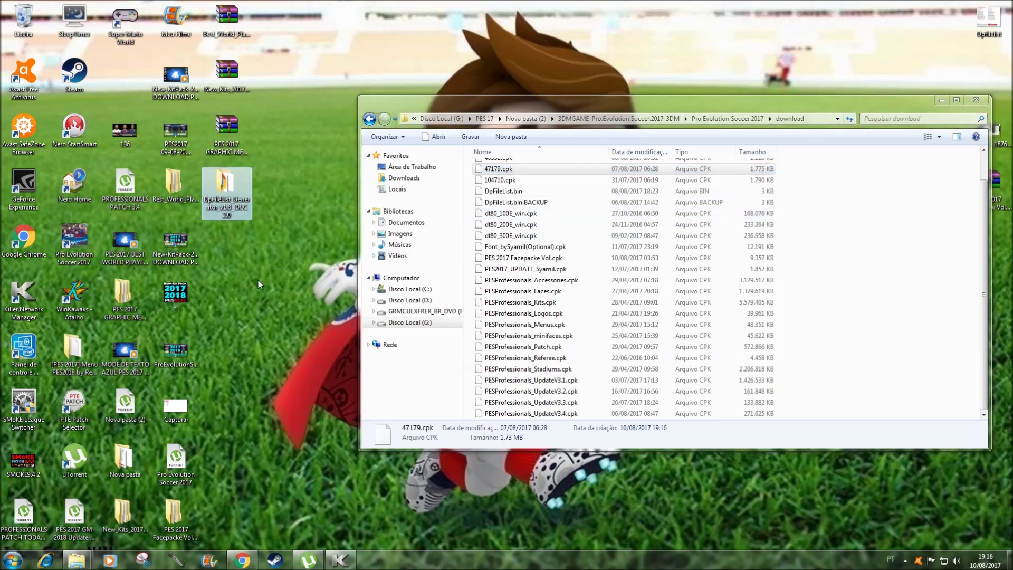
- Open the DpFileList_Generator_v1.8_ DLC 2.0 folder and run PES 2017 - DpFileList Generator by Baris as administrator, allowing it to make changes
double_click(234, 208)
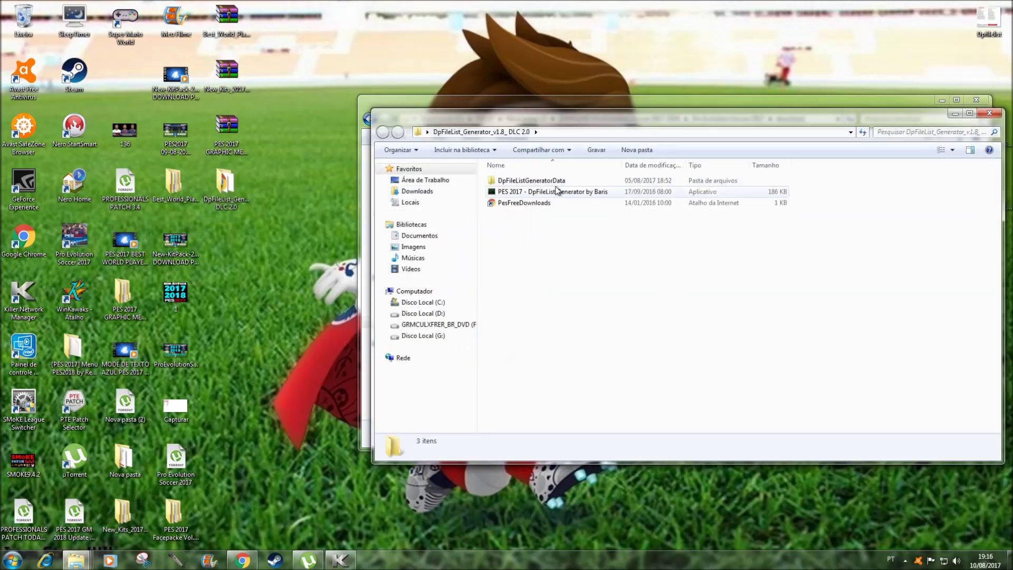
click(550, 191)
right_click(550, 191)
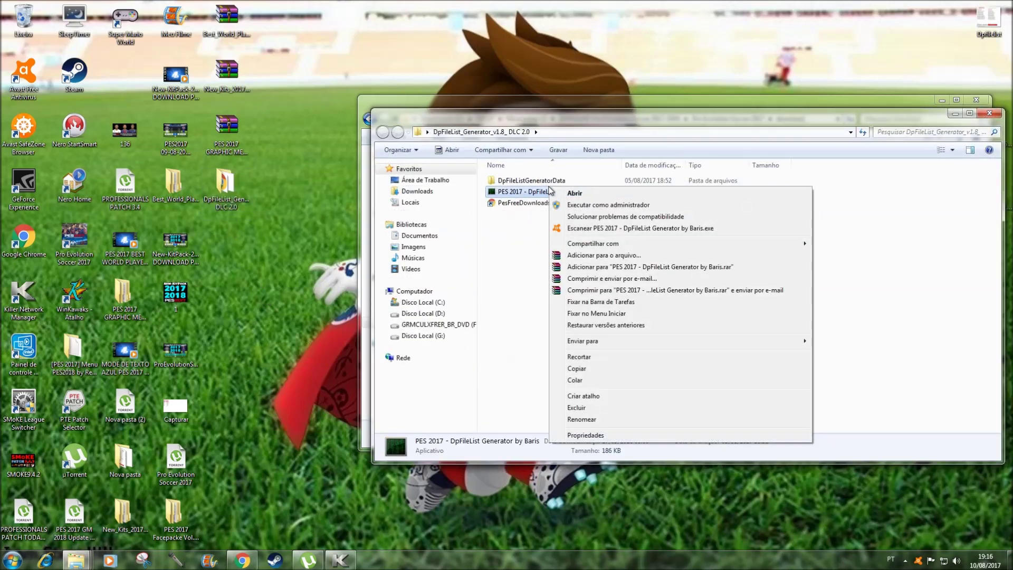
click(574, 205)
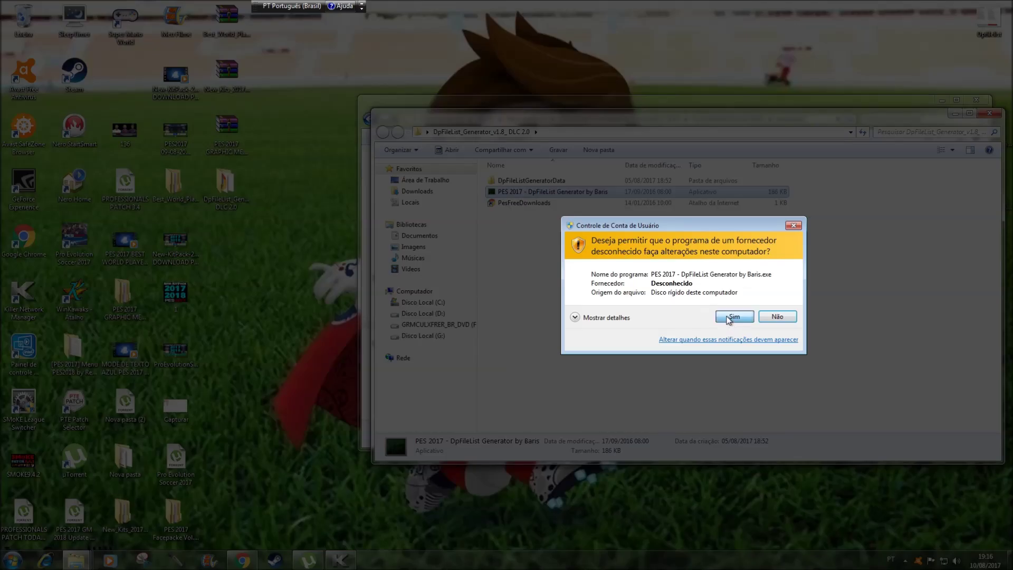
click(733, 317)
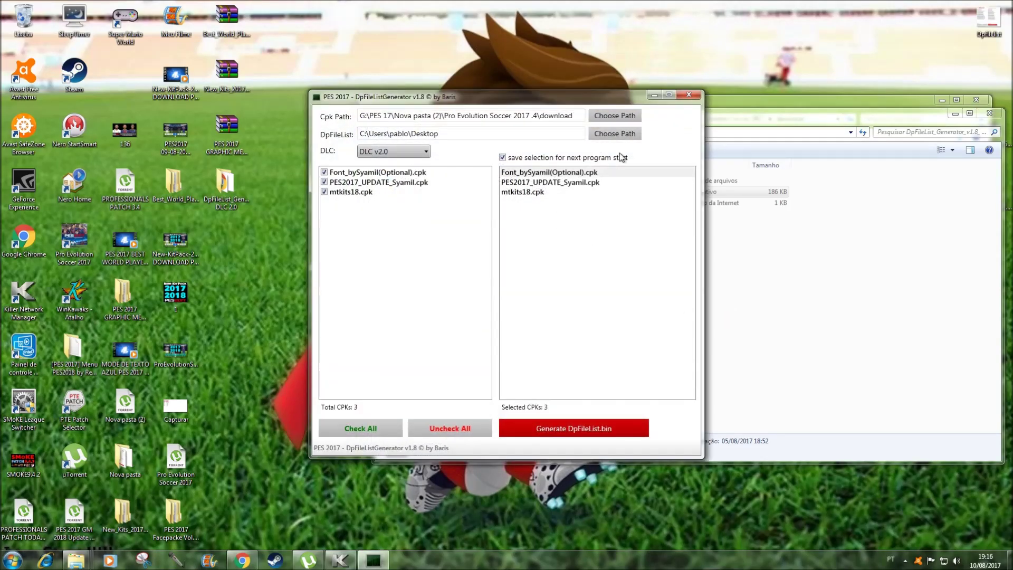
- Set the generator's Cpk Path to the download folder of Pro Evolution Soccer 2017 inside 3DMGAME-Pro.Evolution.Soccer.2017-3DM on drive G
click(615, 117)
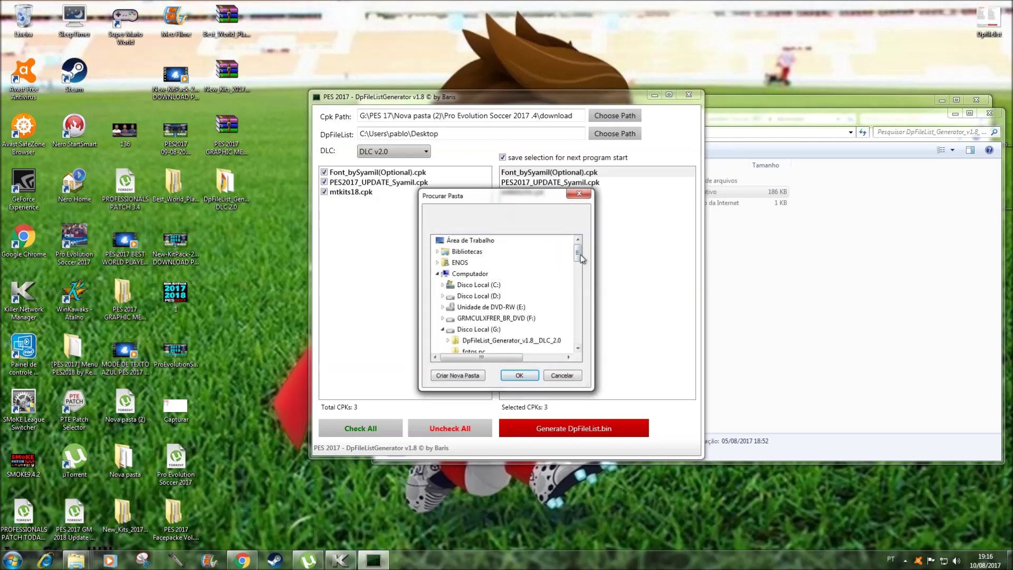
mouse_move(581, 257)
mouse_down()
mouse_move(578, 274)
mouse_move(584, 266)
mouse_up()
click(474, 285)
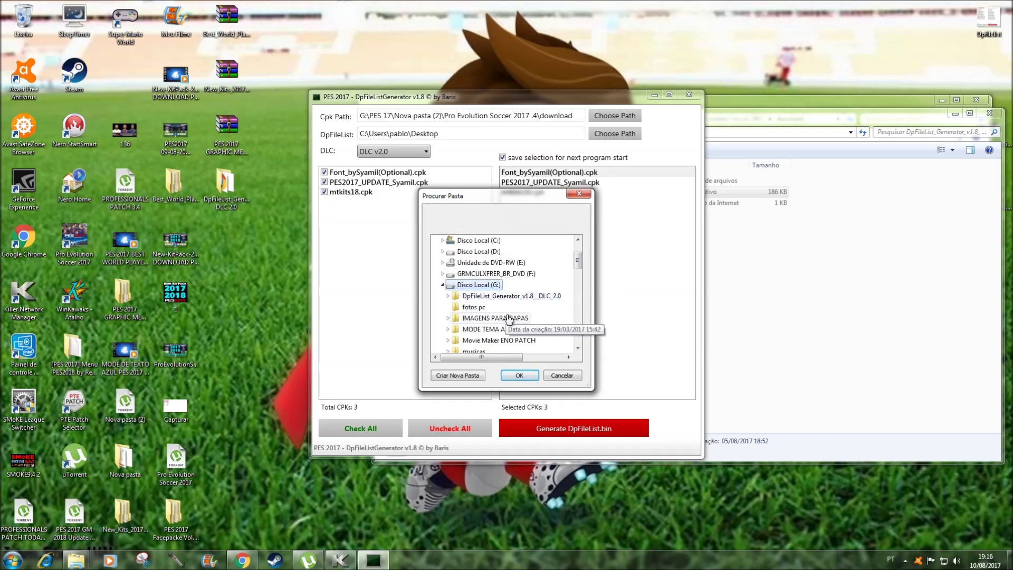
scroll(509, 322, down, 2)
click(472, 330)
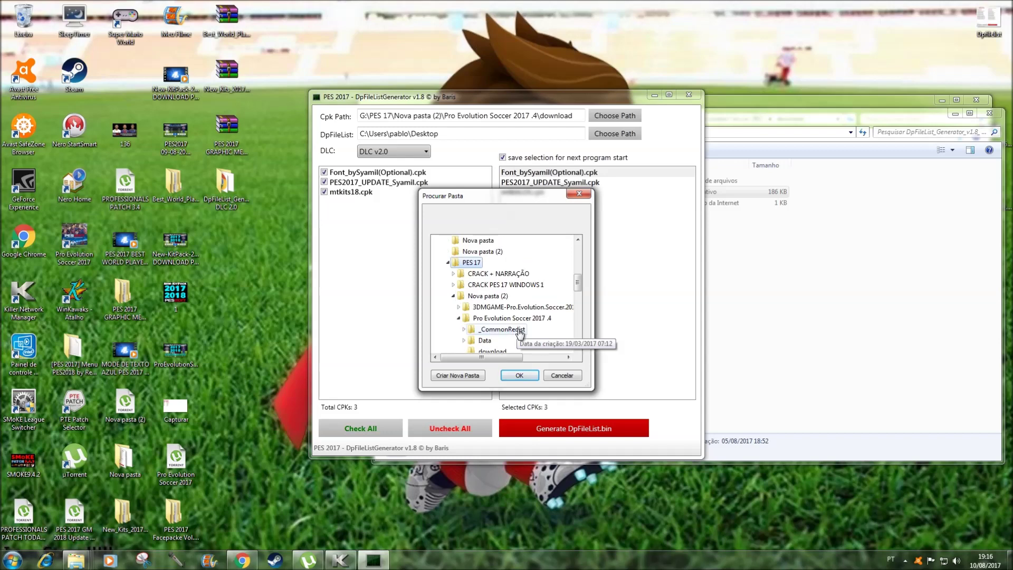
click(522, 308)
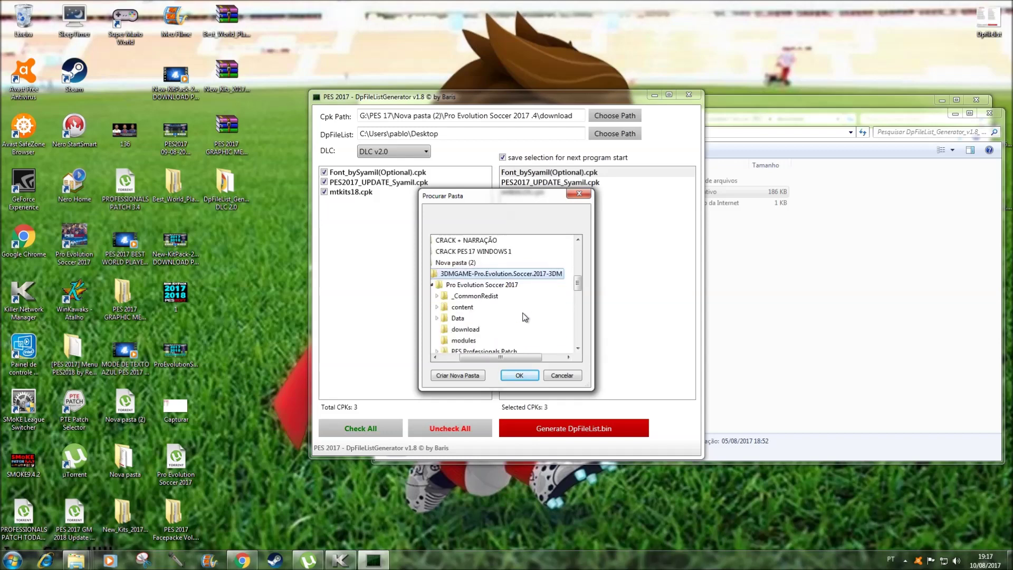
click(465, 330)
click(519, 375)
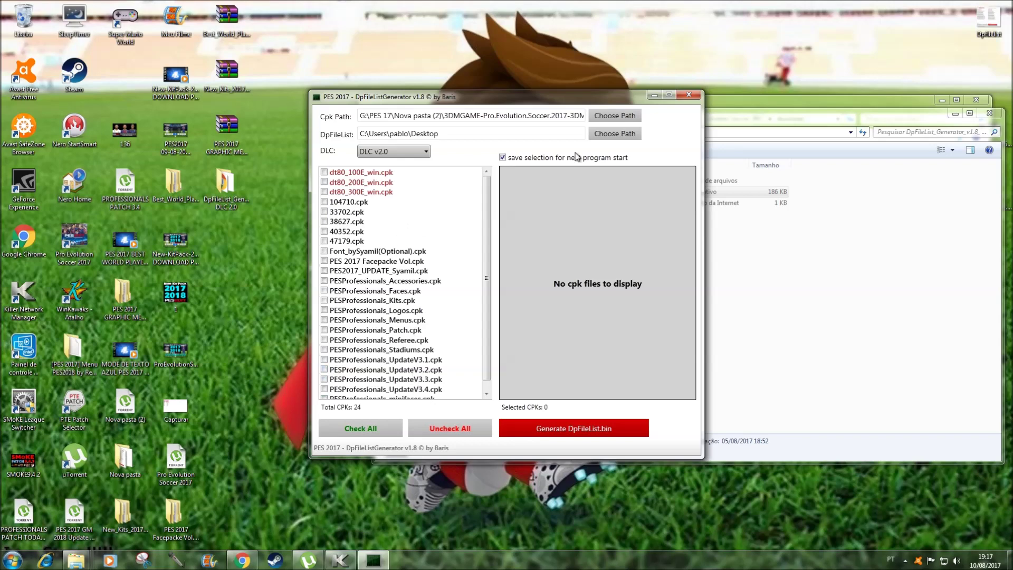
- Maximize the generator and select dt80_100E_win, dt80_200E_win, dt80_300E_win and the PESProfessionals Patch, Kits, Accessories and Faces CPKs
click(669, 95)
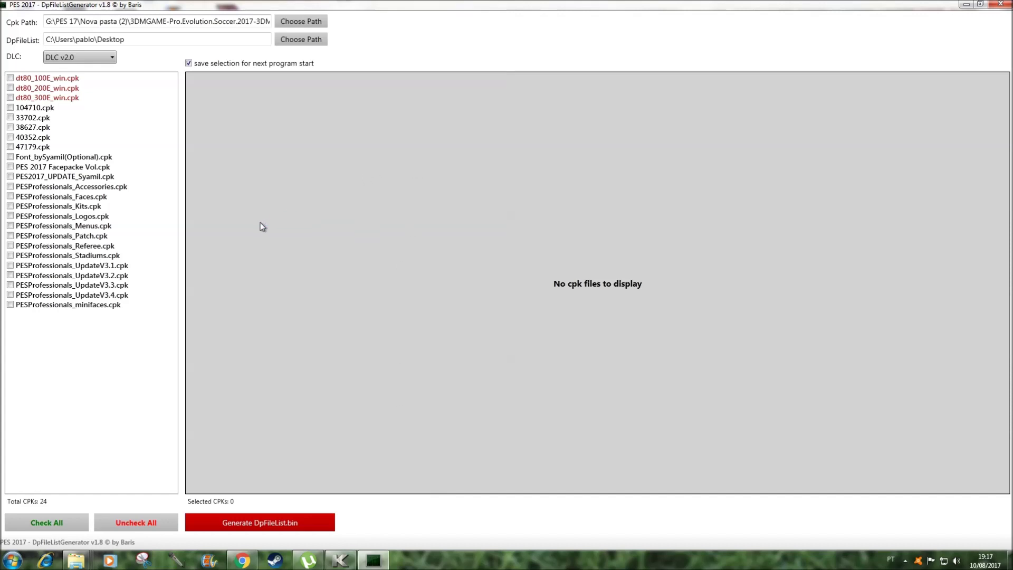
click(10, 79)
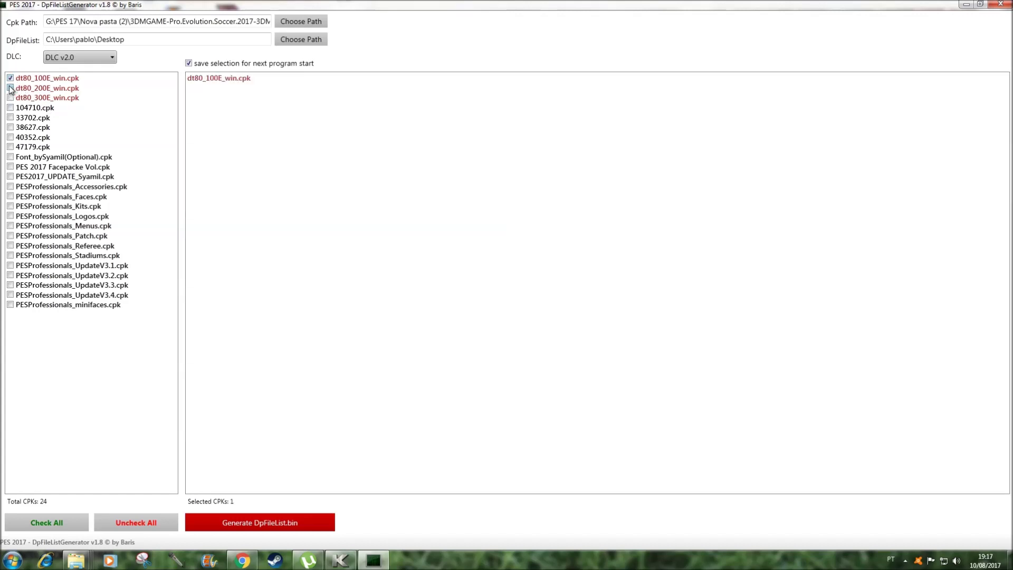
click(11, 88)
click(11, 98)
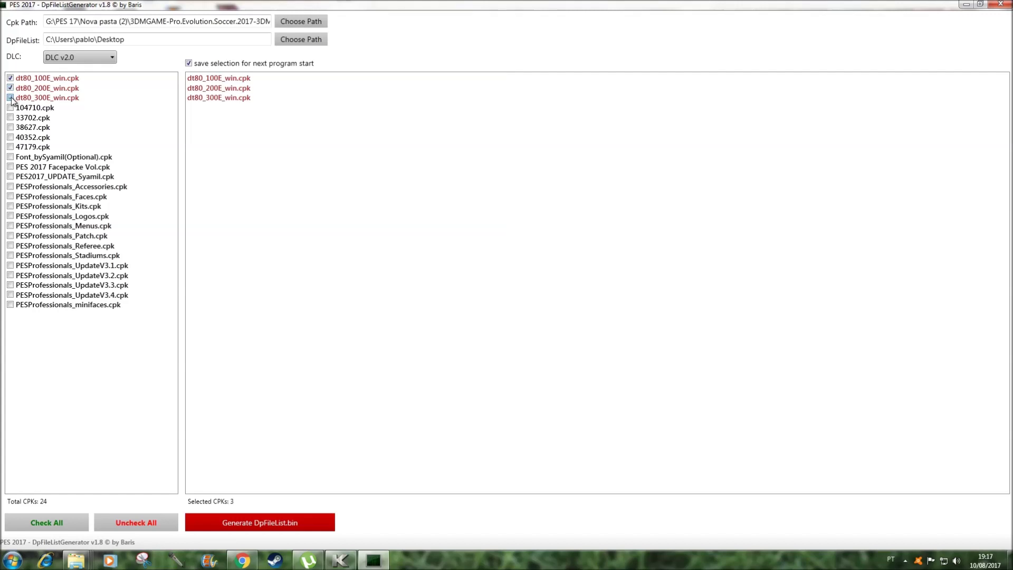
click(10, 236)
click(10, 207)
click(11, 187)
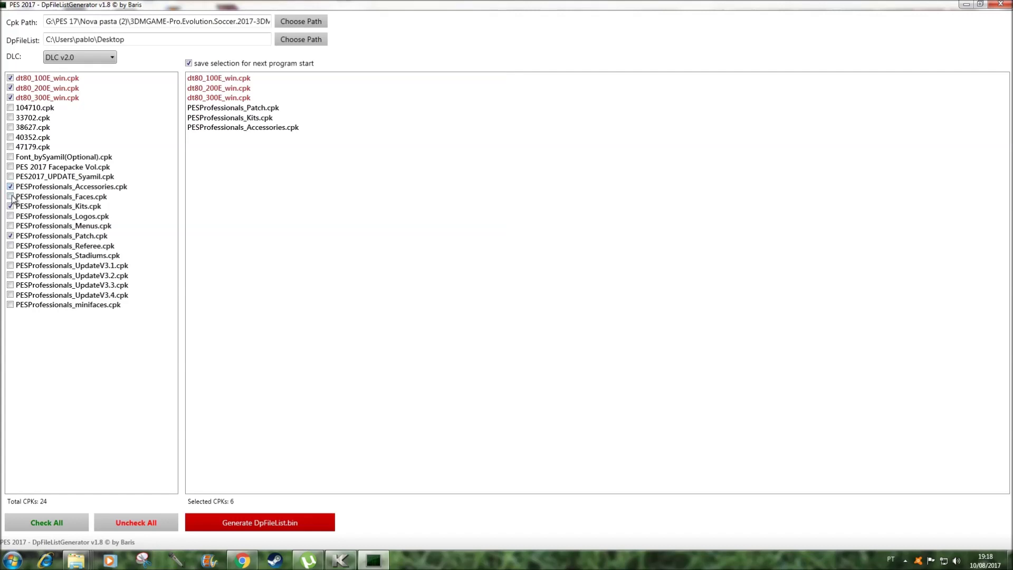
click(11, 197)
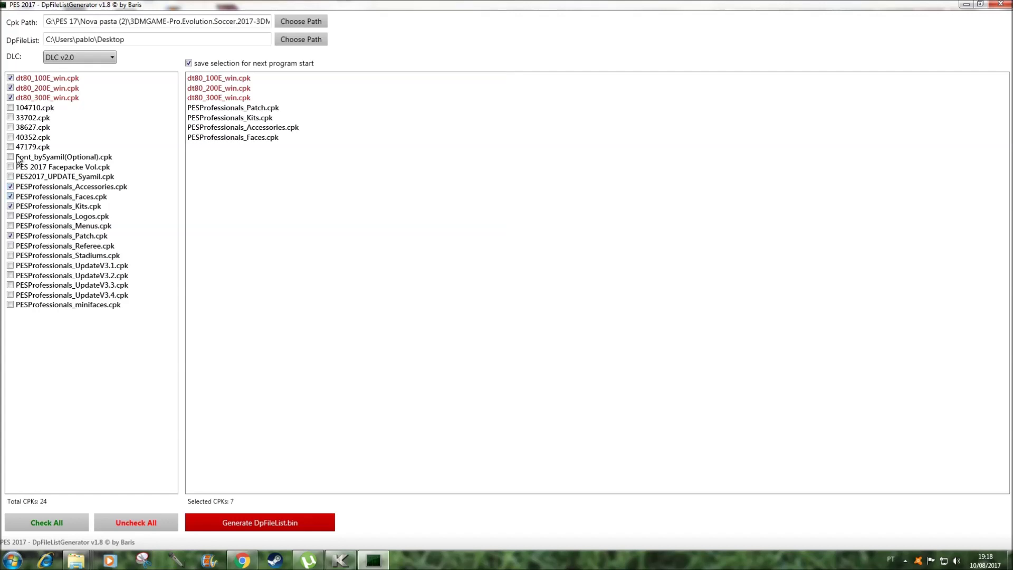
- Add the face files 104710.cpk, 33702.cpk, 38627.cpk, 40352.cpk, 47179.cpk and PES 2017 Facepacke Vol.cpk to the selection
click(10, 109)
click(11, 117)
click(10, 128)
click(10, 138)
click(11, 147)
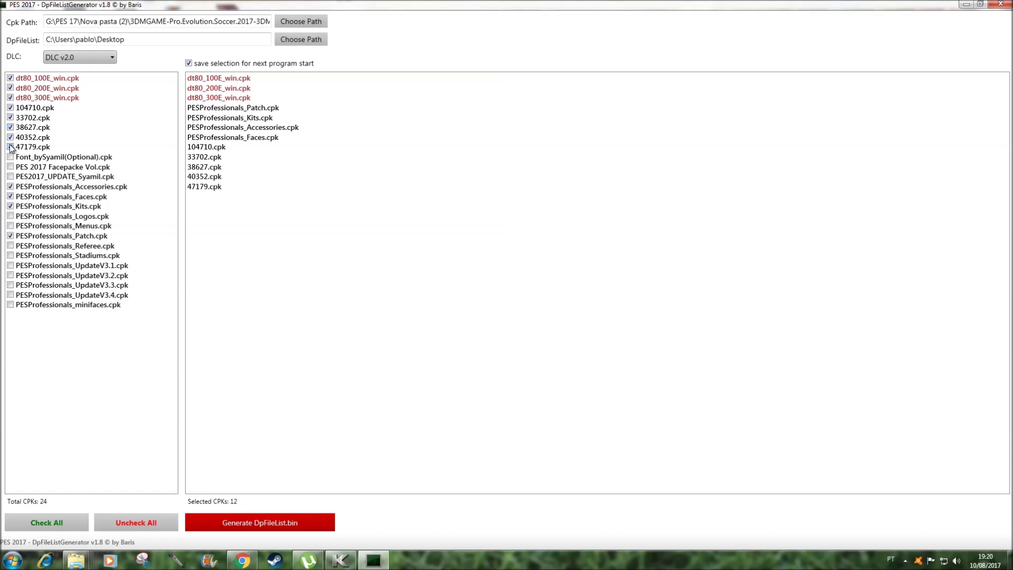
click(10, 167)
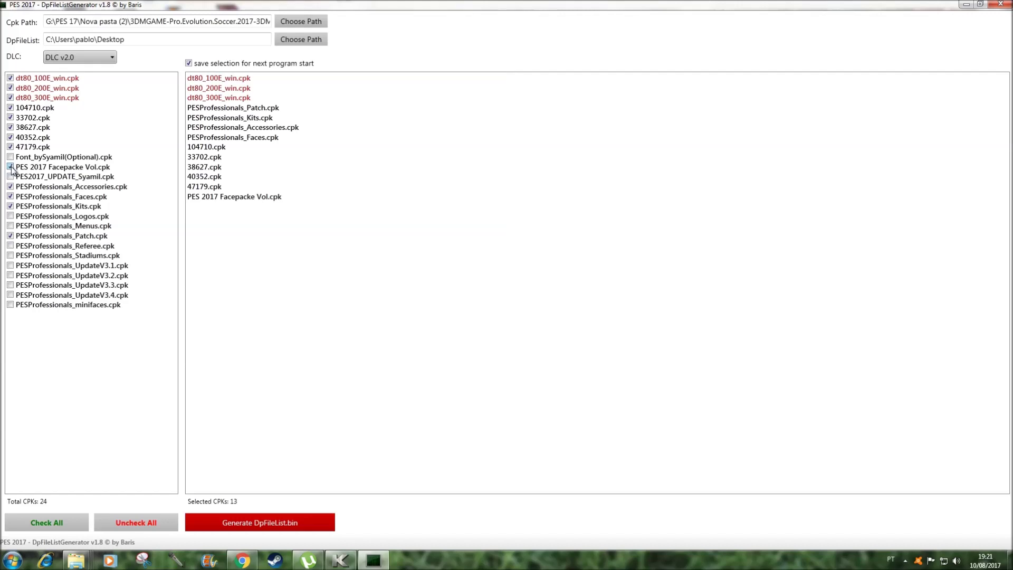
- Add the PESProfessionals Stadiums, Logos, Menus, minifaces and Referee CPKs to the selection
click(10, 256)
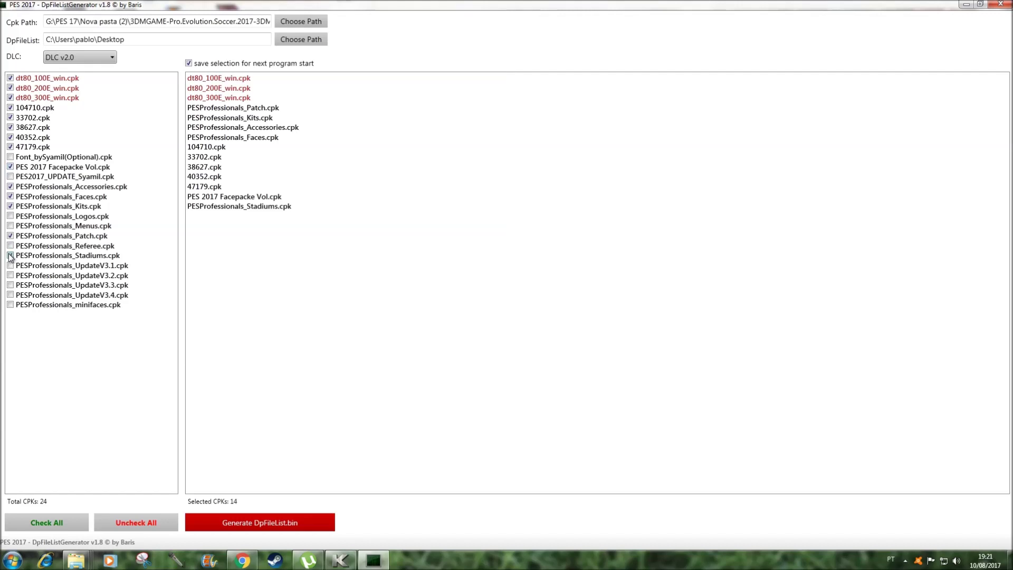
click(10, 217)
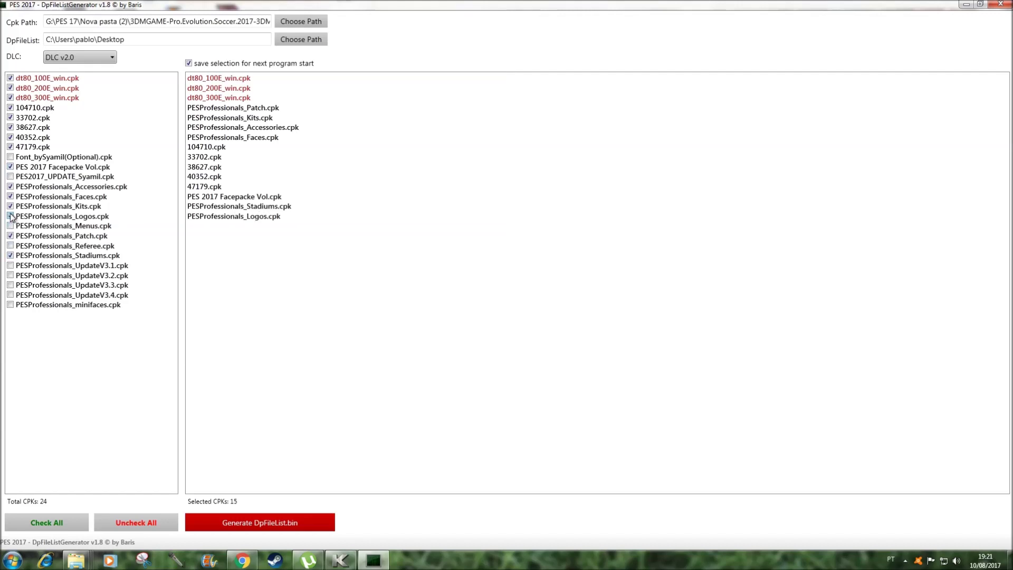
click(10, 226)
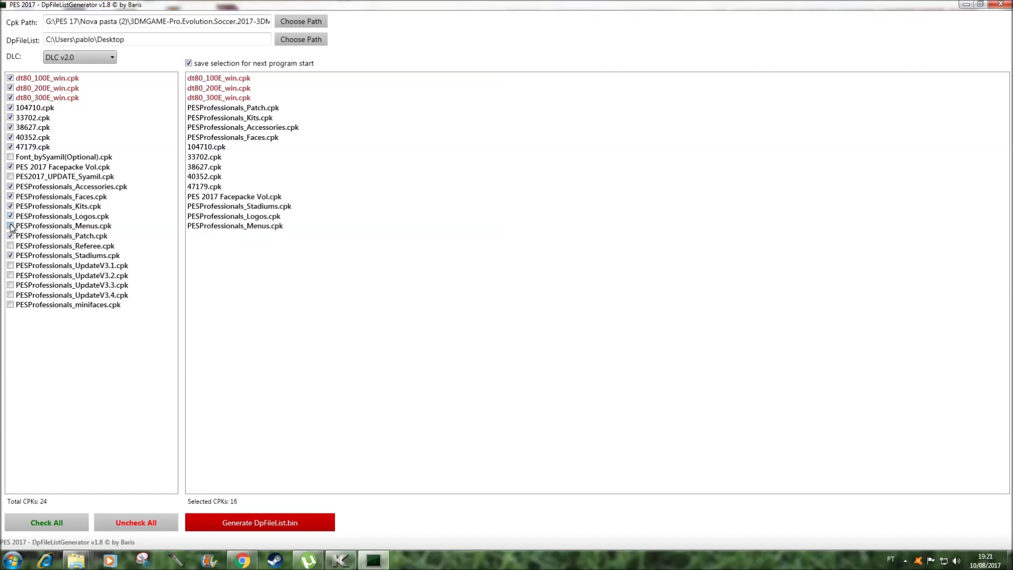
click(10, 306)
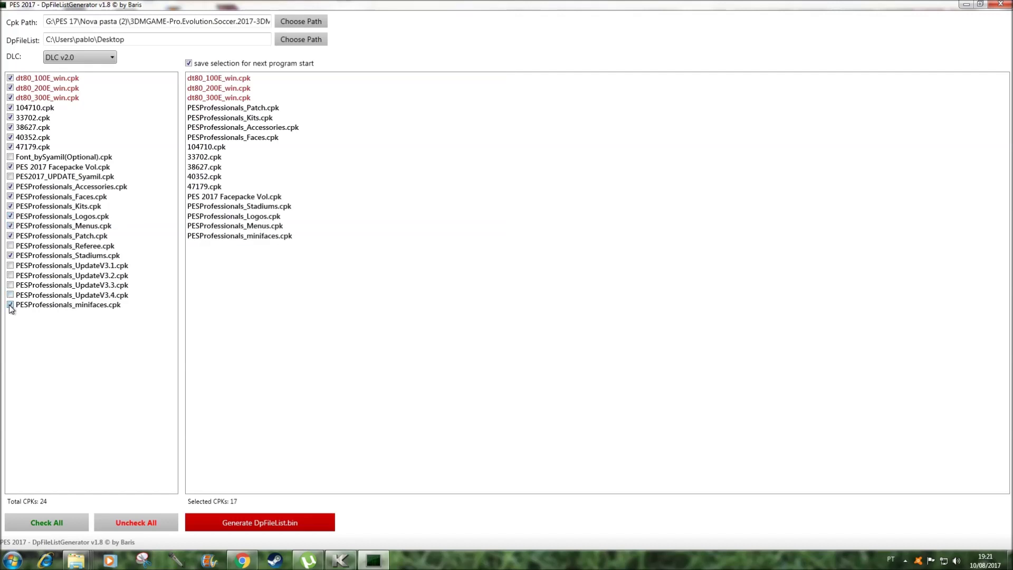
click(11, 246)
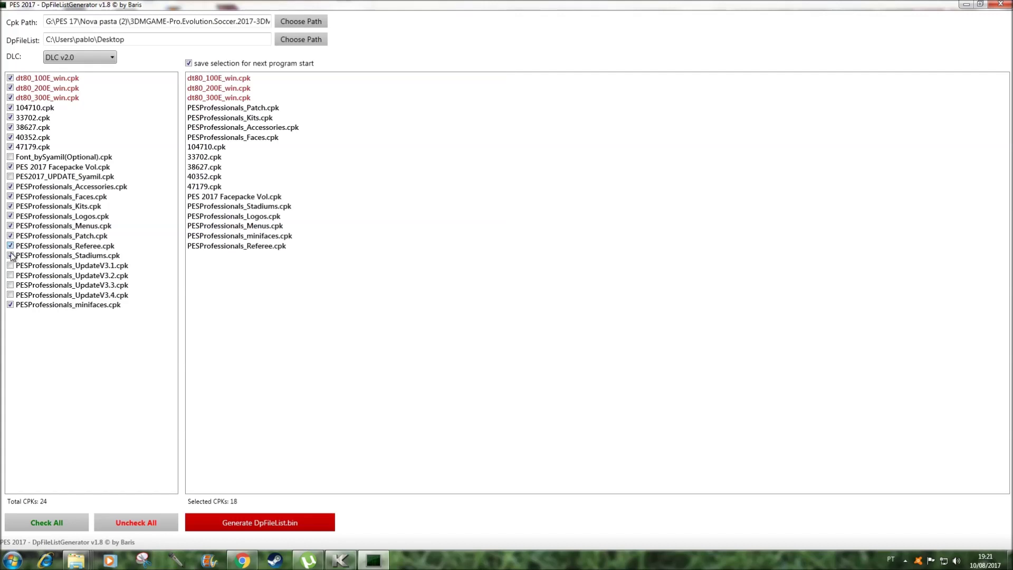
- Add PESProfessionals_UpdateV3.1 through V3.4, Font_bySyamil(Optional).cpk and PES2017_UPDATE_Syamil.cpk to the selection
click(10, 265)
click(11, 276)
click(10, 285)
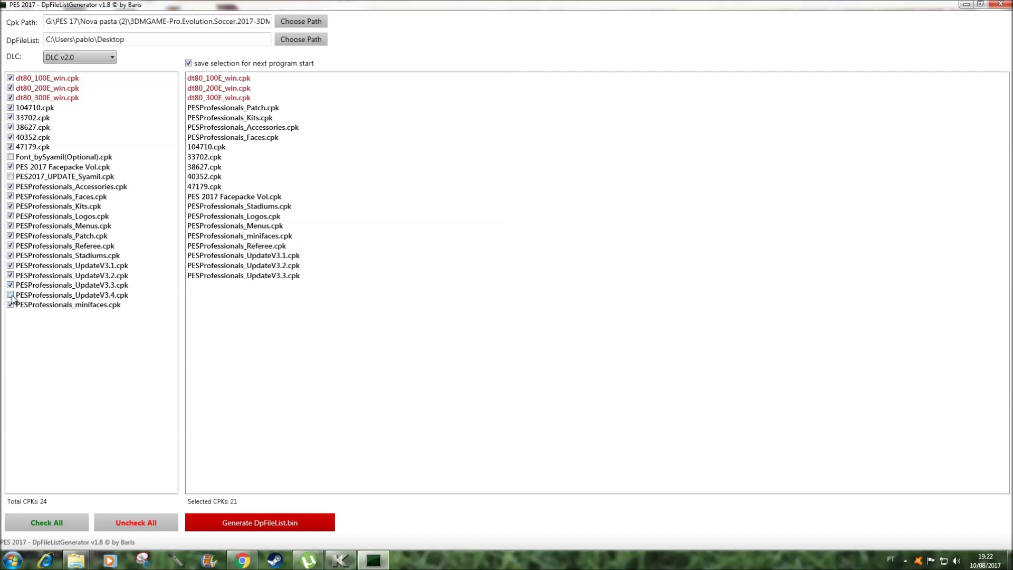
click(10, 295)
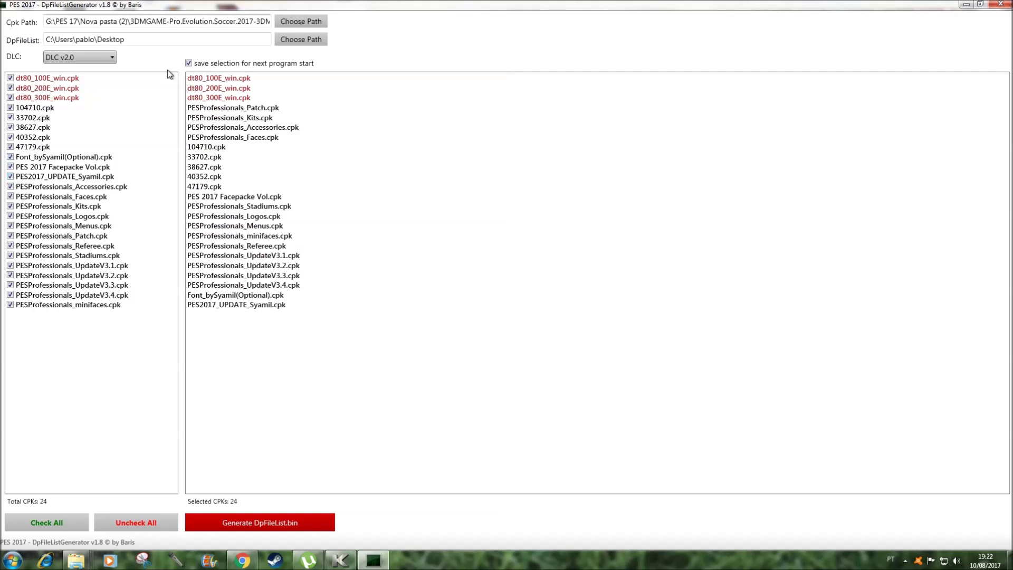
- Set the DLC option to No DLC and generate DpFileList.bin, acknowledging the success message
click(113, 57)
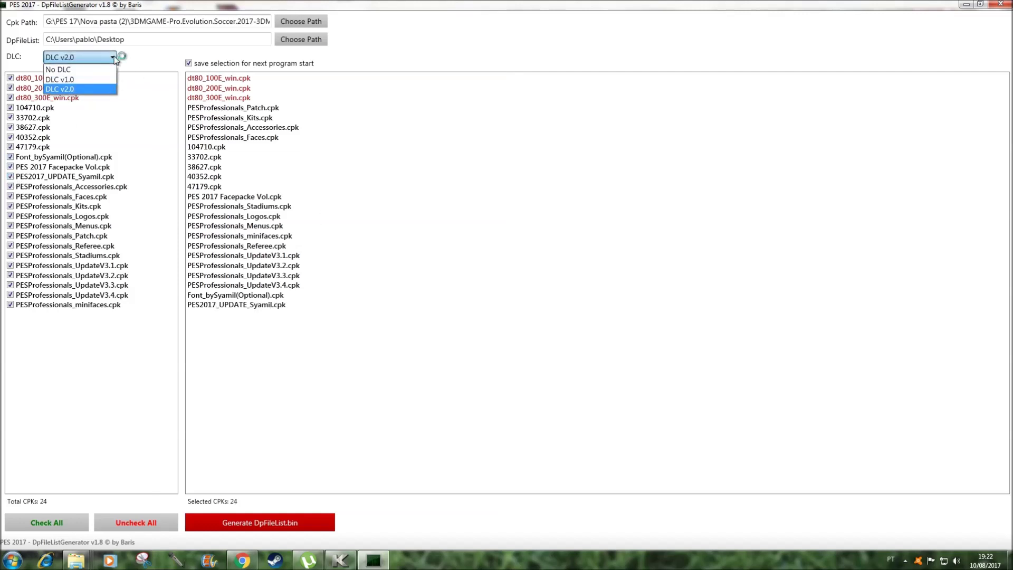
click(78, 70)
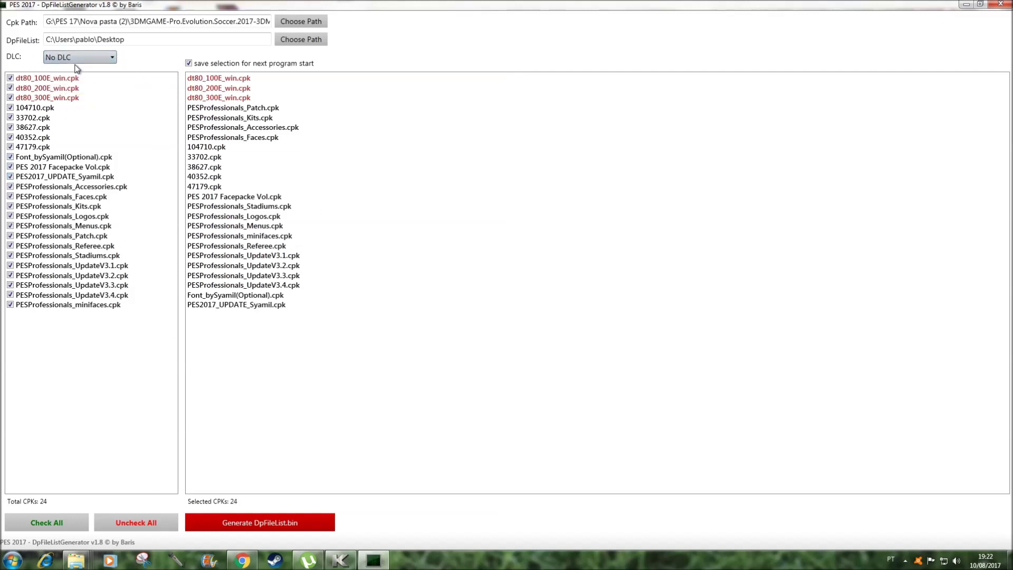
click(263, 524)
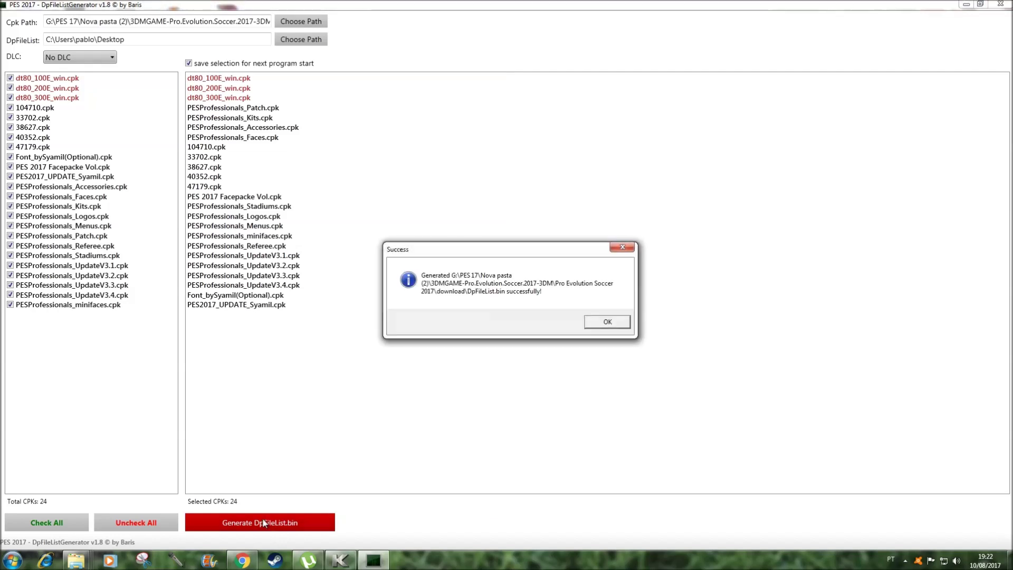
click(609, 322)
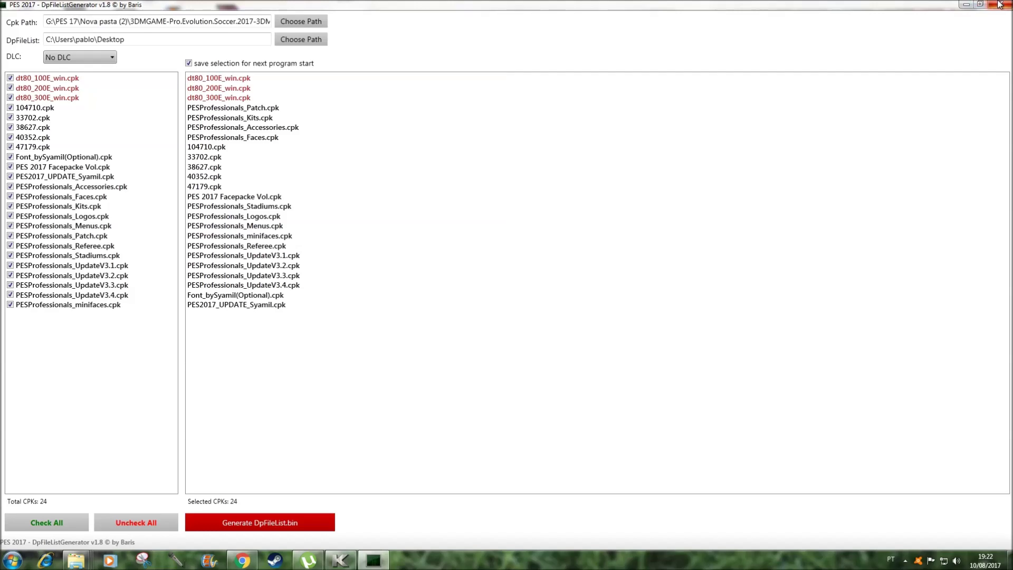
- Minimize the generator and its folder, then maximize the download folder window and go back to the game folder
click(966, 5)
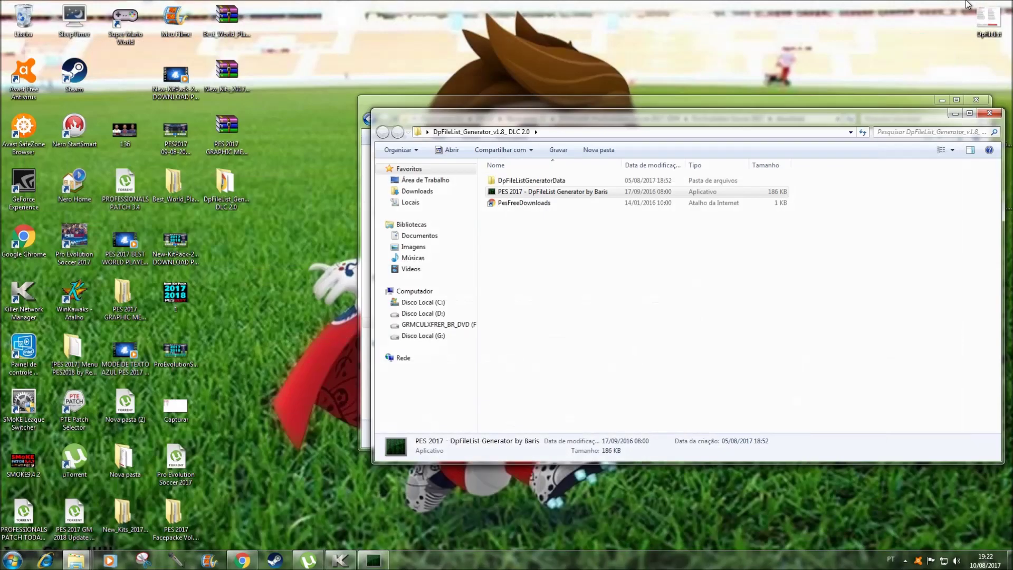
click(951, 115)
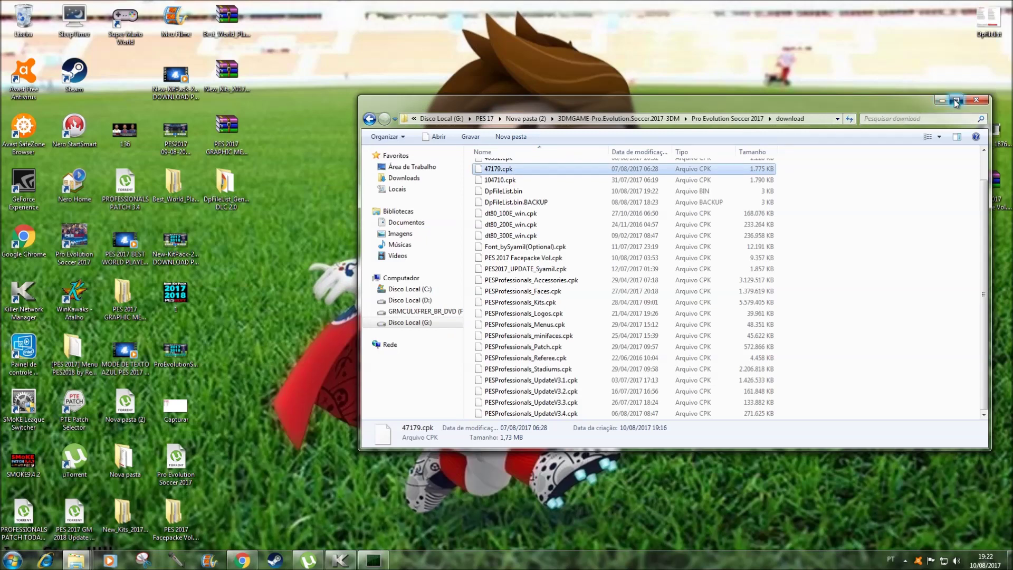
click(956, 100)
click(10, 23)
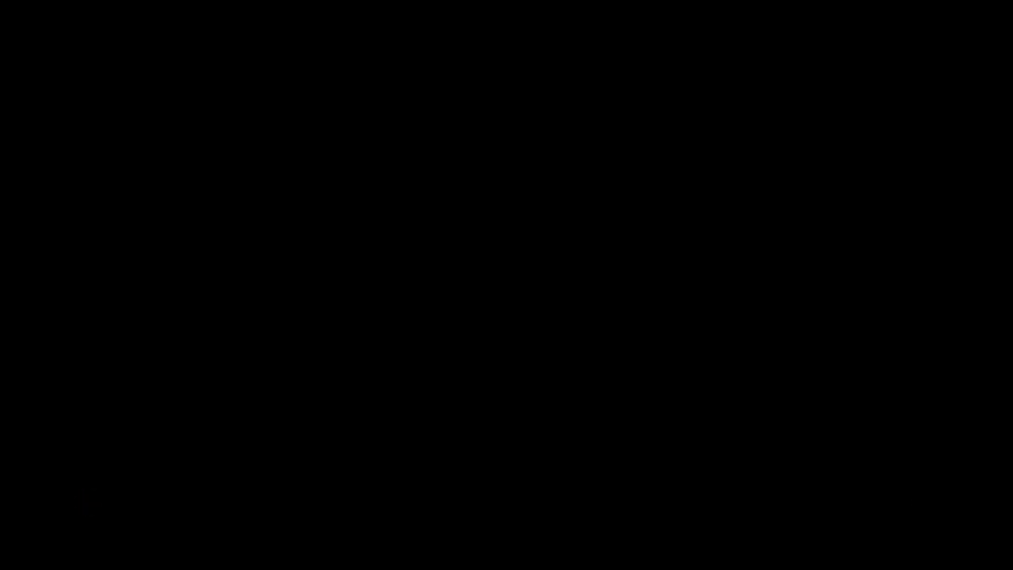
- Switch to Pro Evolution Soccer 2017 and open its edit menu from the Extras section
key(Return)
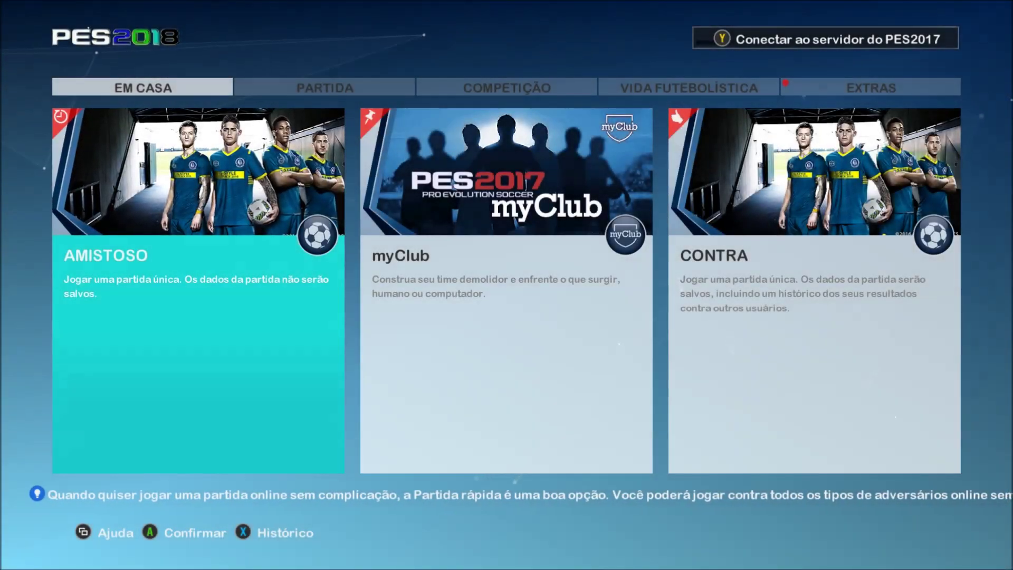
key(q)
key(Left)
key(Up)
key(Return)
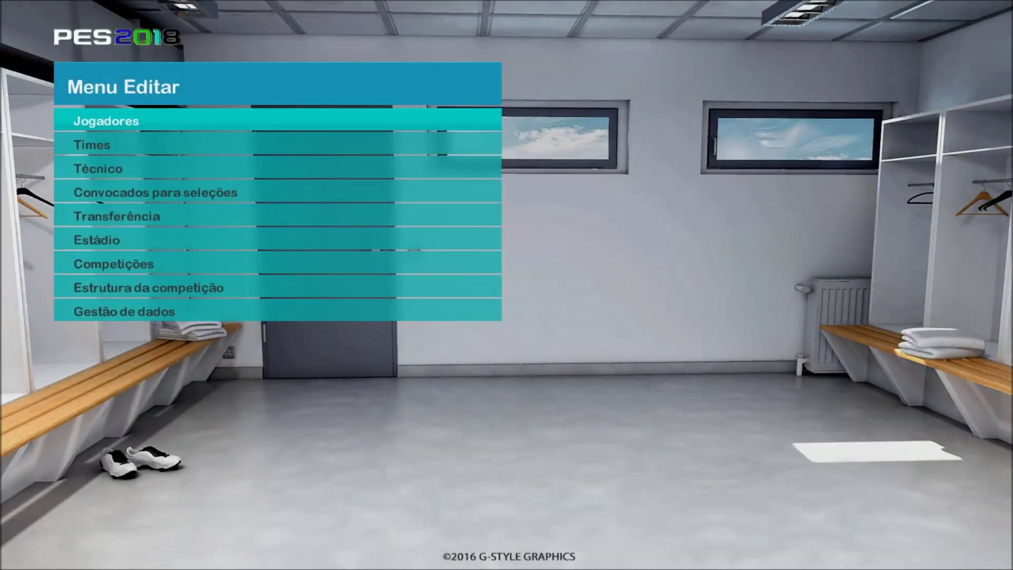
- Open the player editor for Arsenal in the Premier League and view S. Mustafi's face and player info
key(Return)
key(Down)
key(Return)
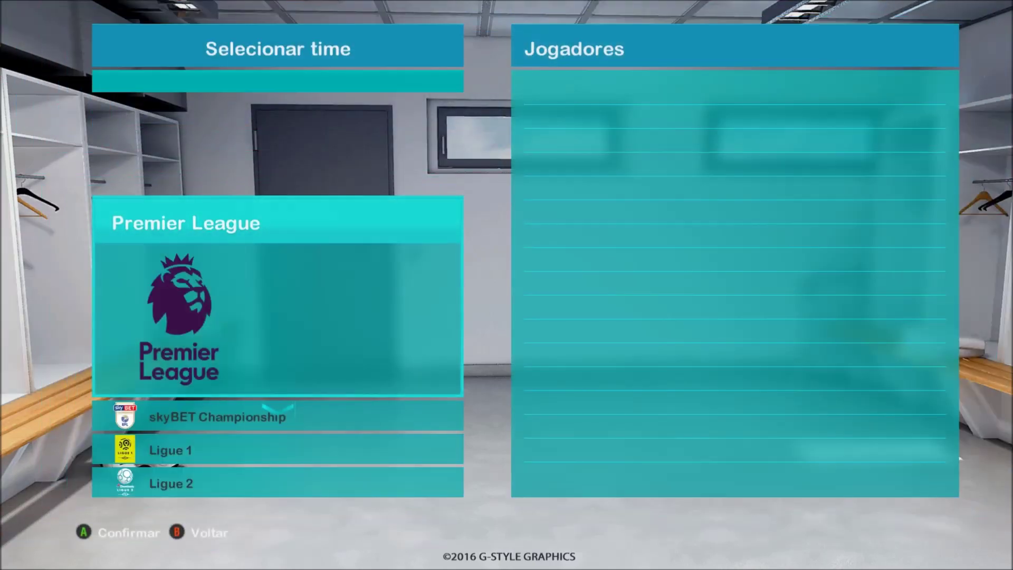
key(Return)
key(Return)
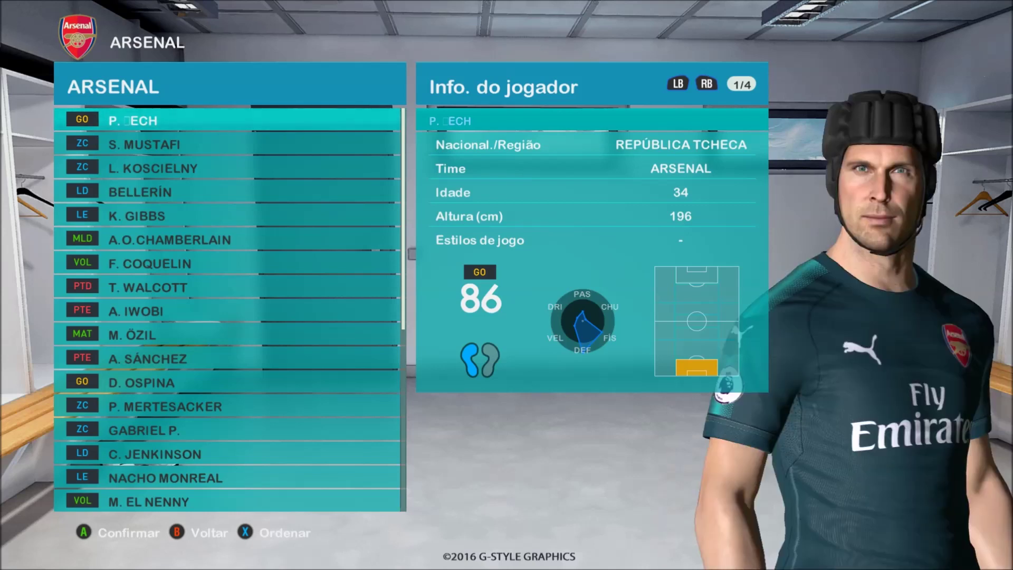
key(Down)
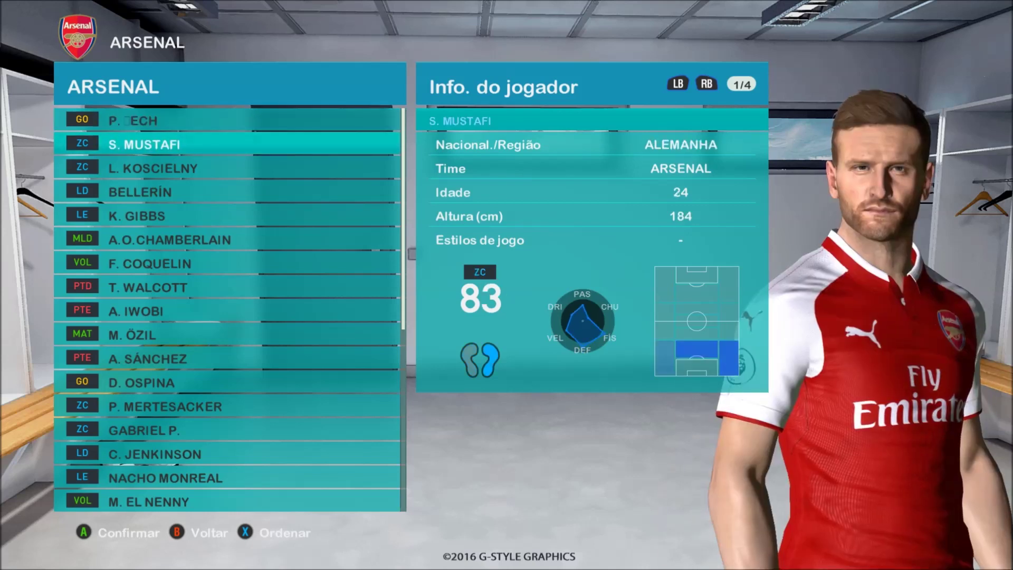
- Examine the faces of Arsenal players Bellerín and A. Iwobi in the squad list
key(Down)
key(Down)
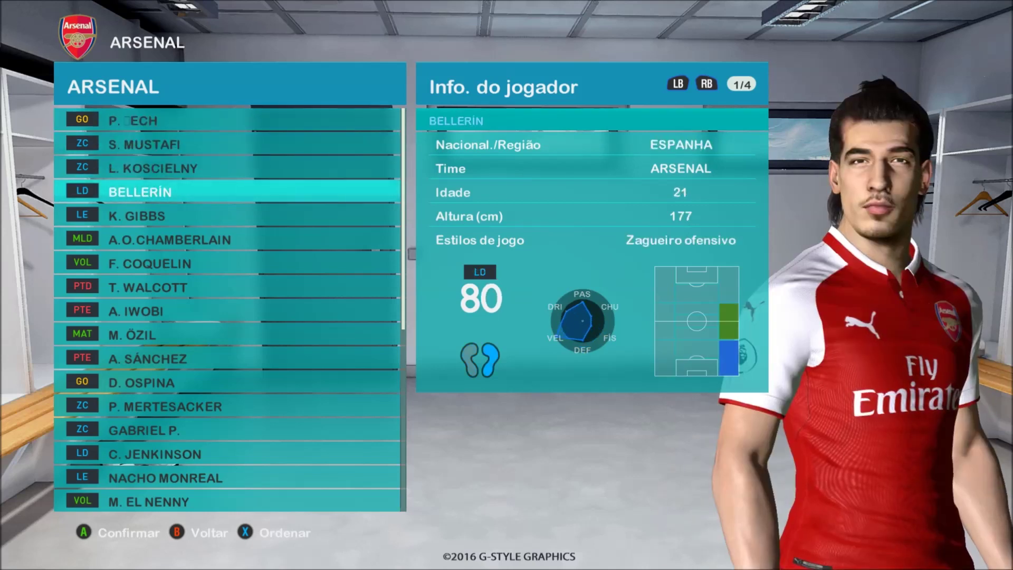
key(Down)
key(Down)
key(Down)
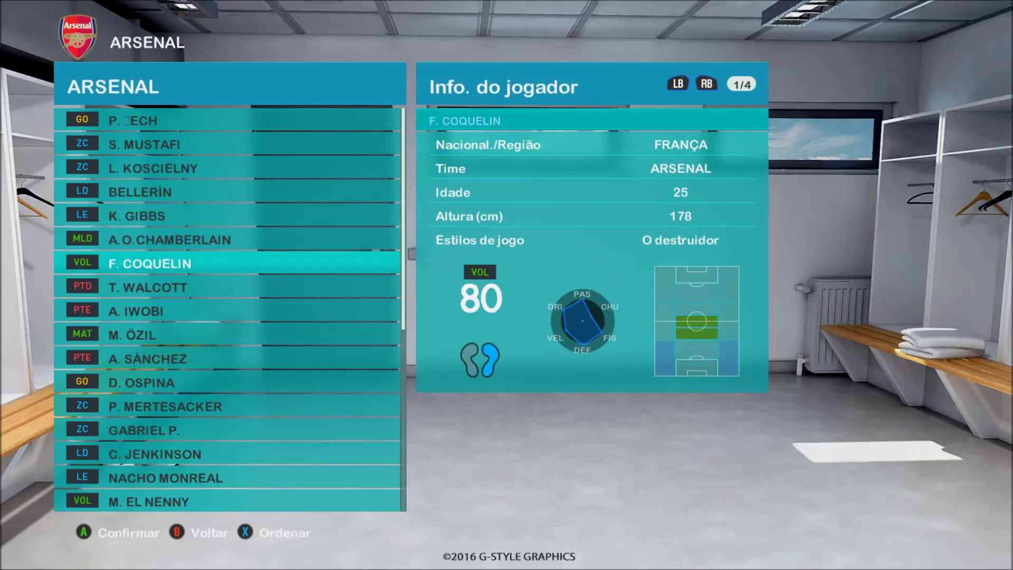
key(Down)
key(Down)
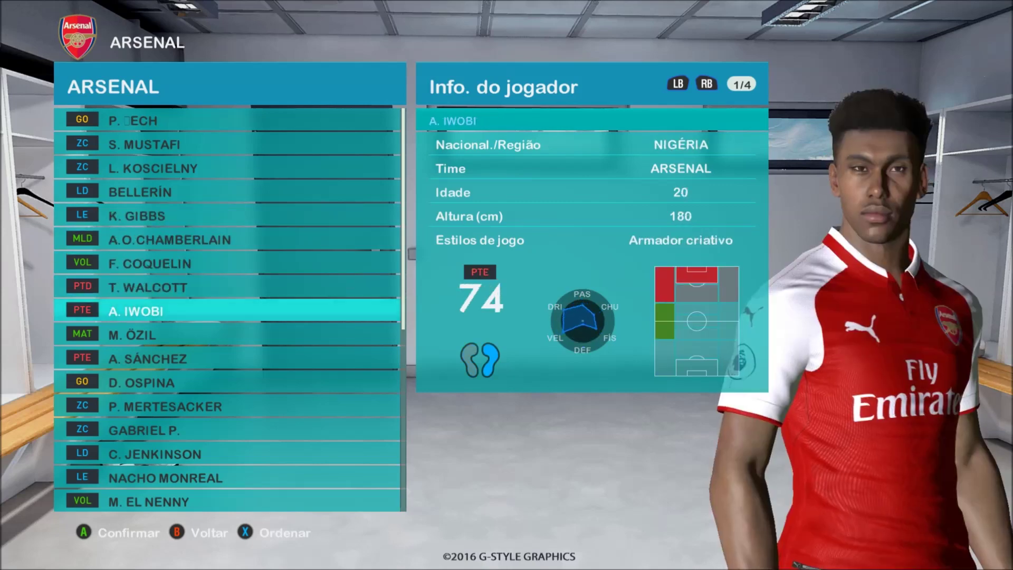
- Look through the Arsenal players from M. Özil to Santi Cazorla, including P. Mertesacker and C. Jenkinson
key(Down)
key(Down)
key(Down)
key(Down)
key(Up)
key(Down)
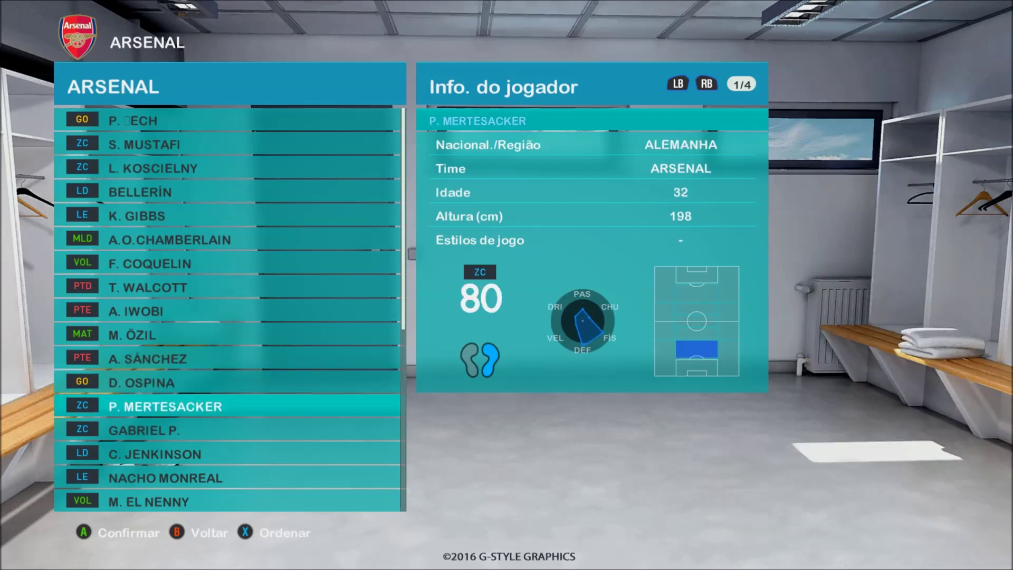
key(Down)
key(Down)
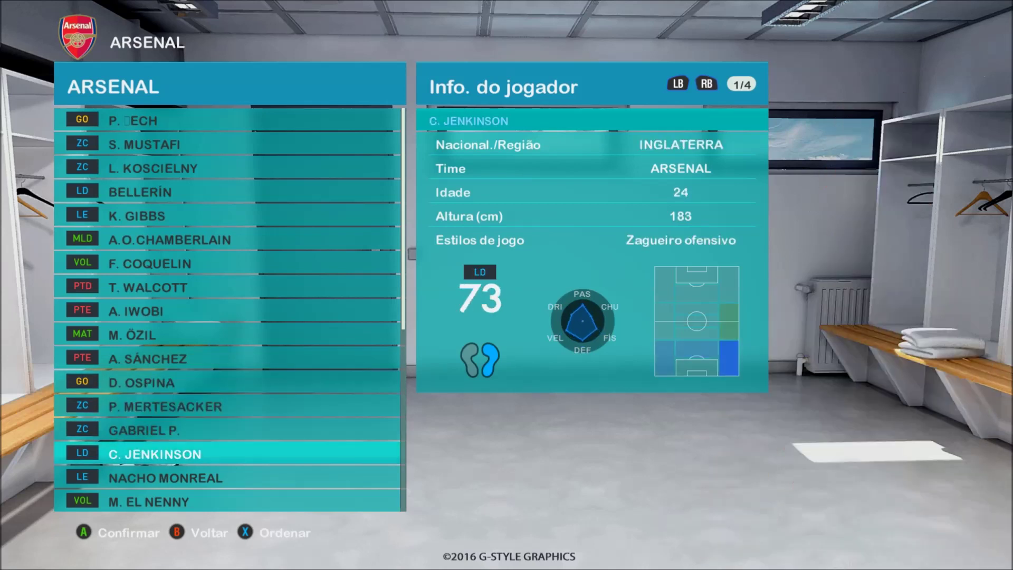
key(Down)
key(Down)
key(Down)
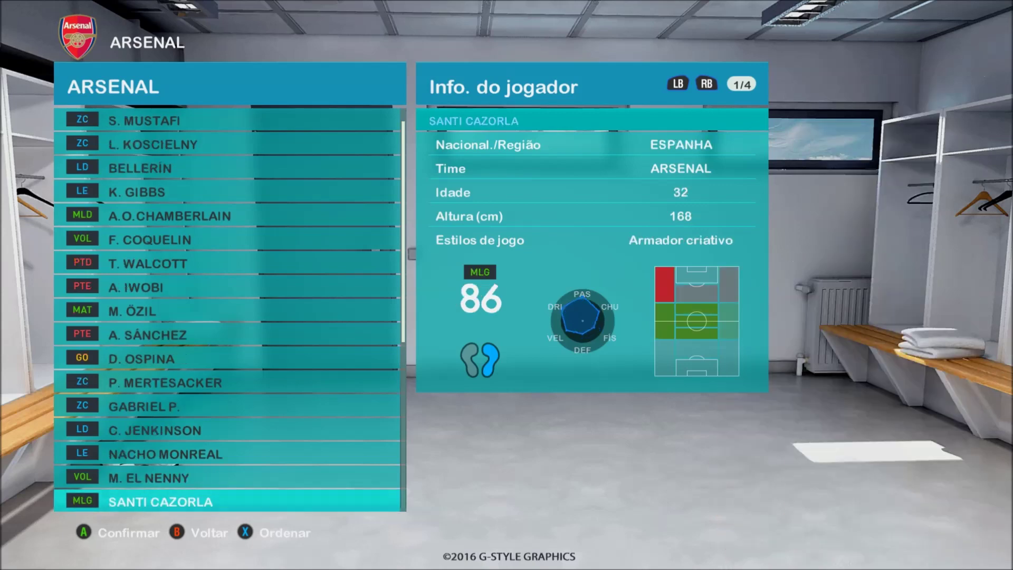
- Examine the faces of Arsenal forwards Lucas Pérez and O. Giroud
key(Down)
key(Down)
key(Down)
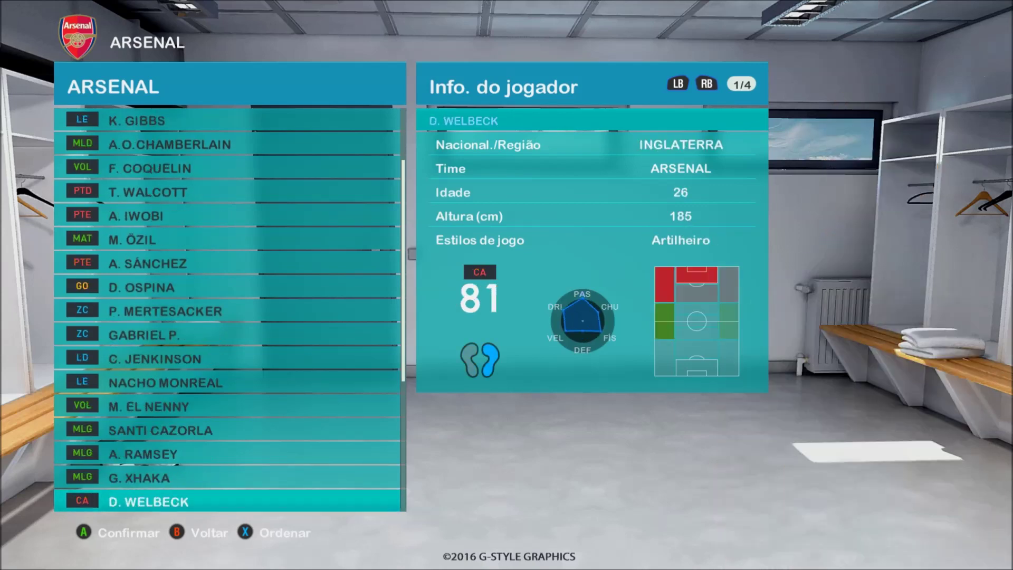
key(Down)
key(Down)
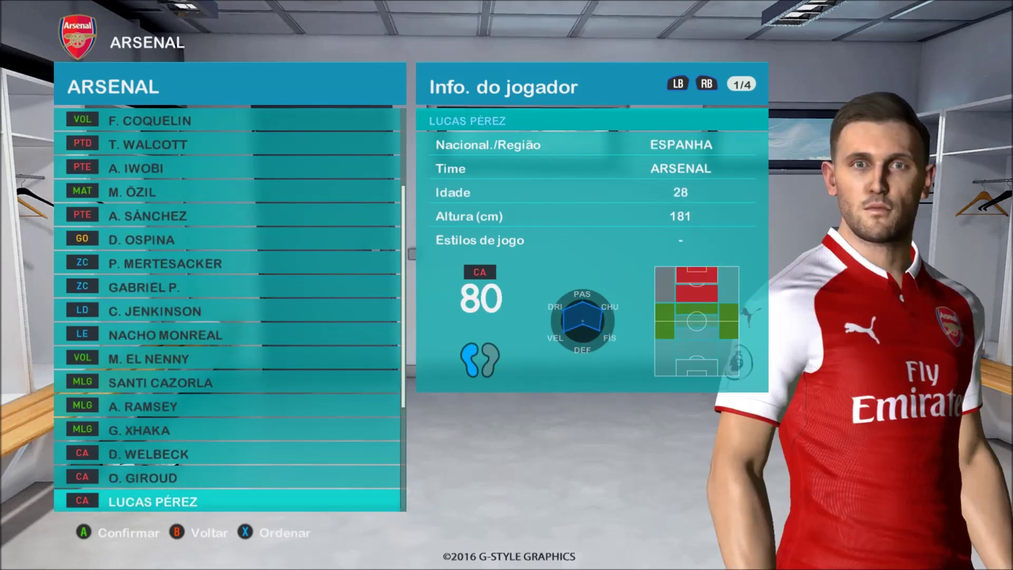
key(Up)
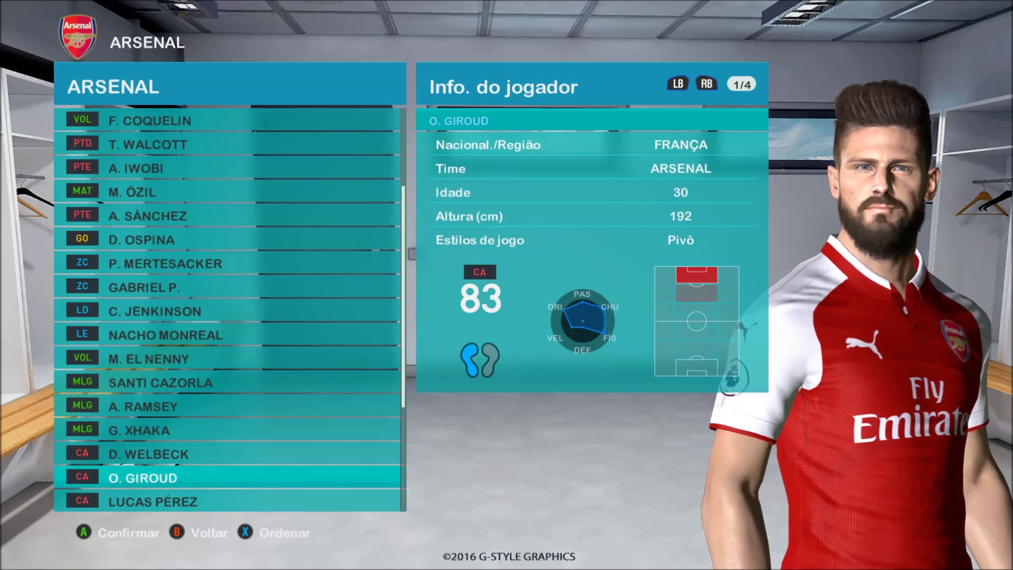
- Leave the Arsenal squad, open Manchester City's player list in the Premier League and view J. Stones's face
key(Escape)
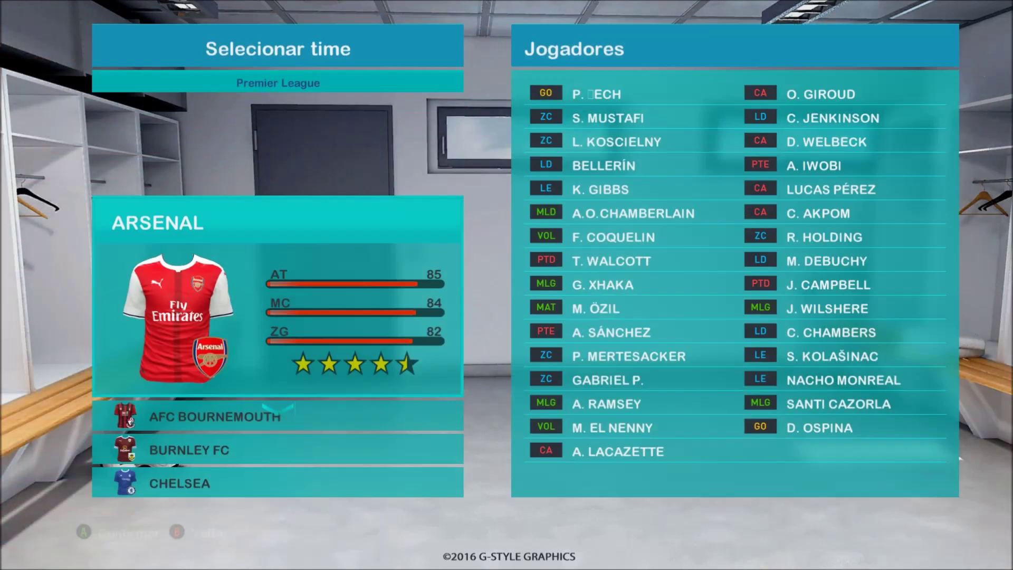
key(Down)
key(Down)
key(Down)
key(Down)
key(Down)
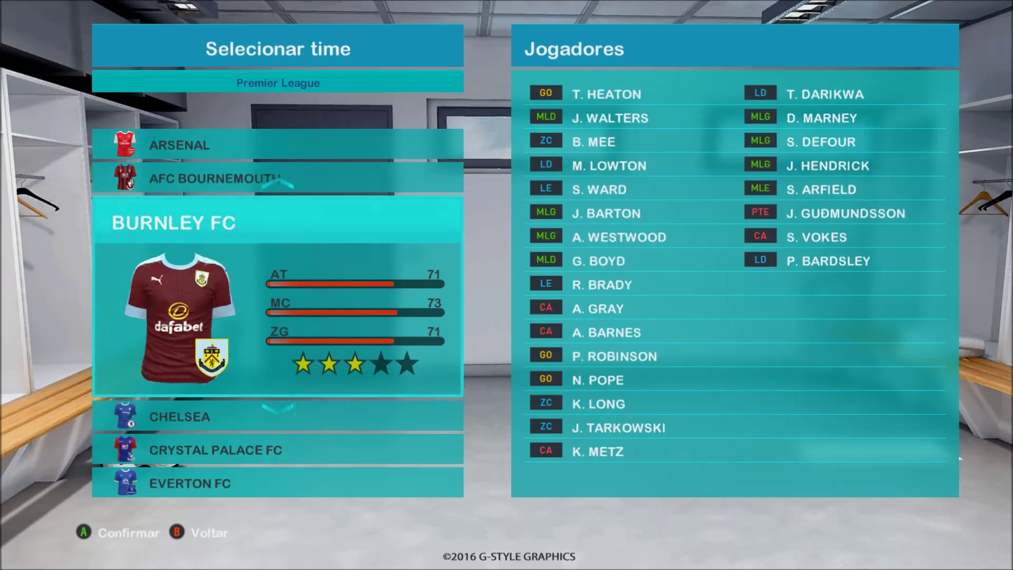
key(Down)
key(Down)
key(Down)
key(Down)
key(Down)
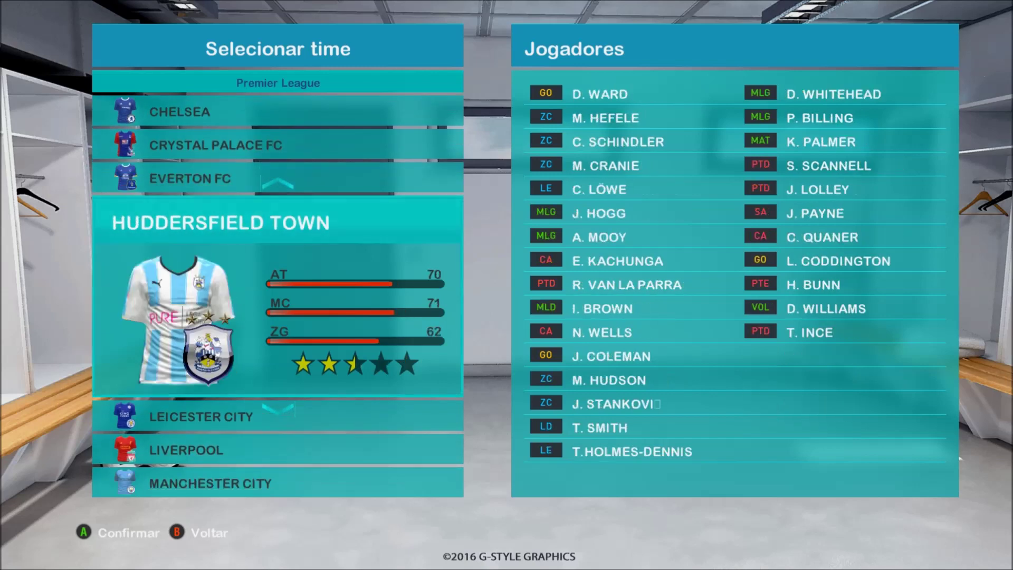
key(Up)
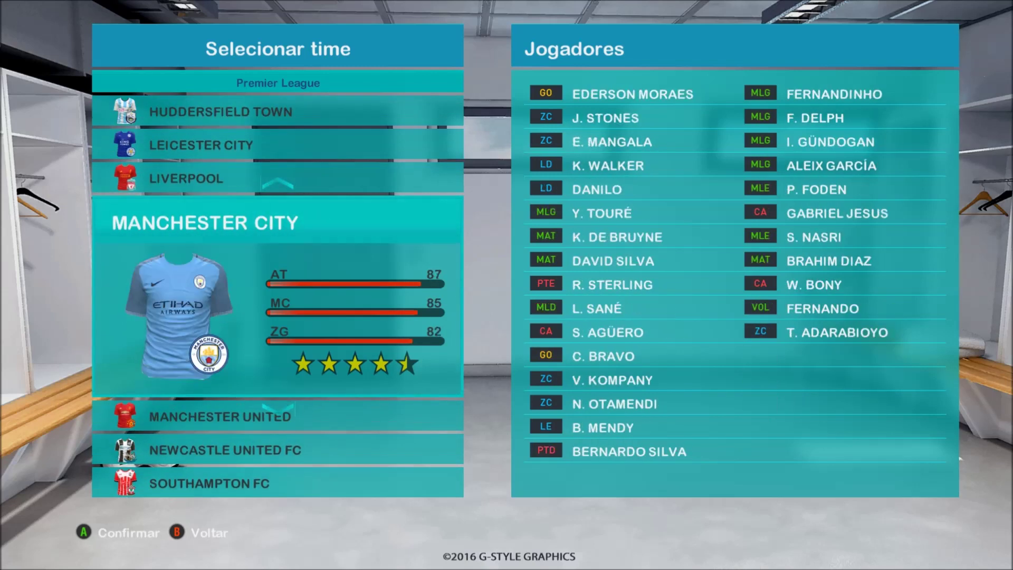
key(Return)
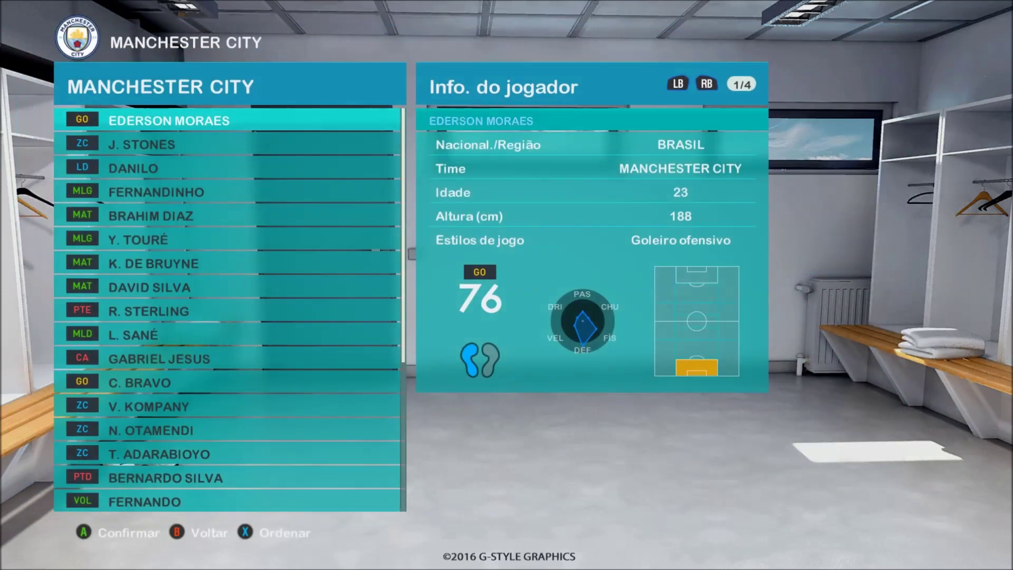
key(Down)
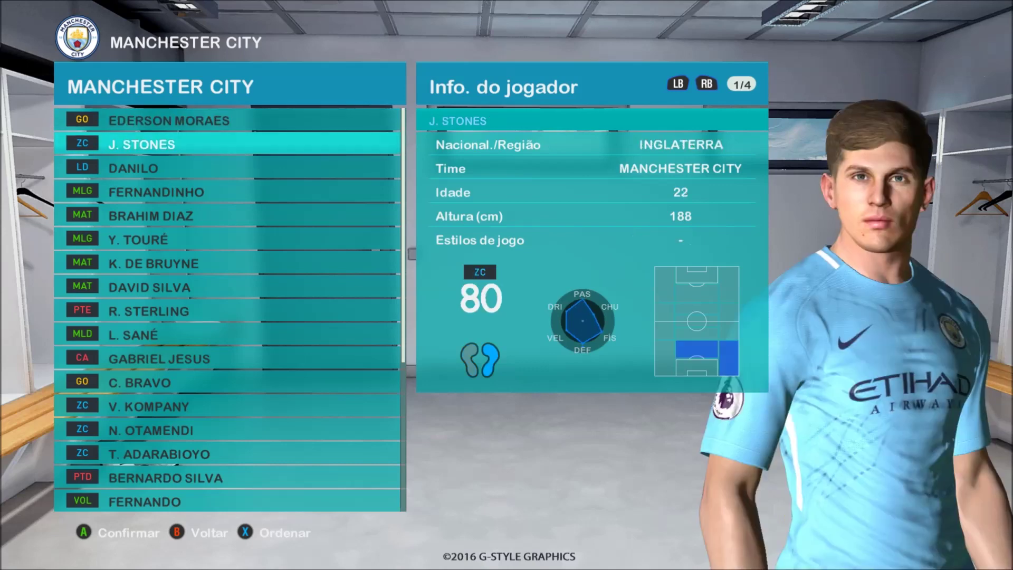